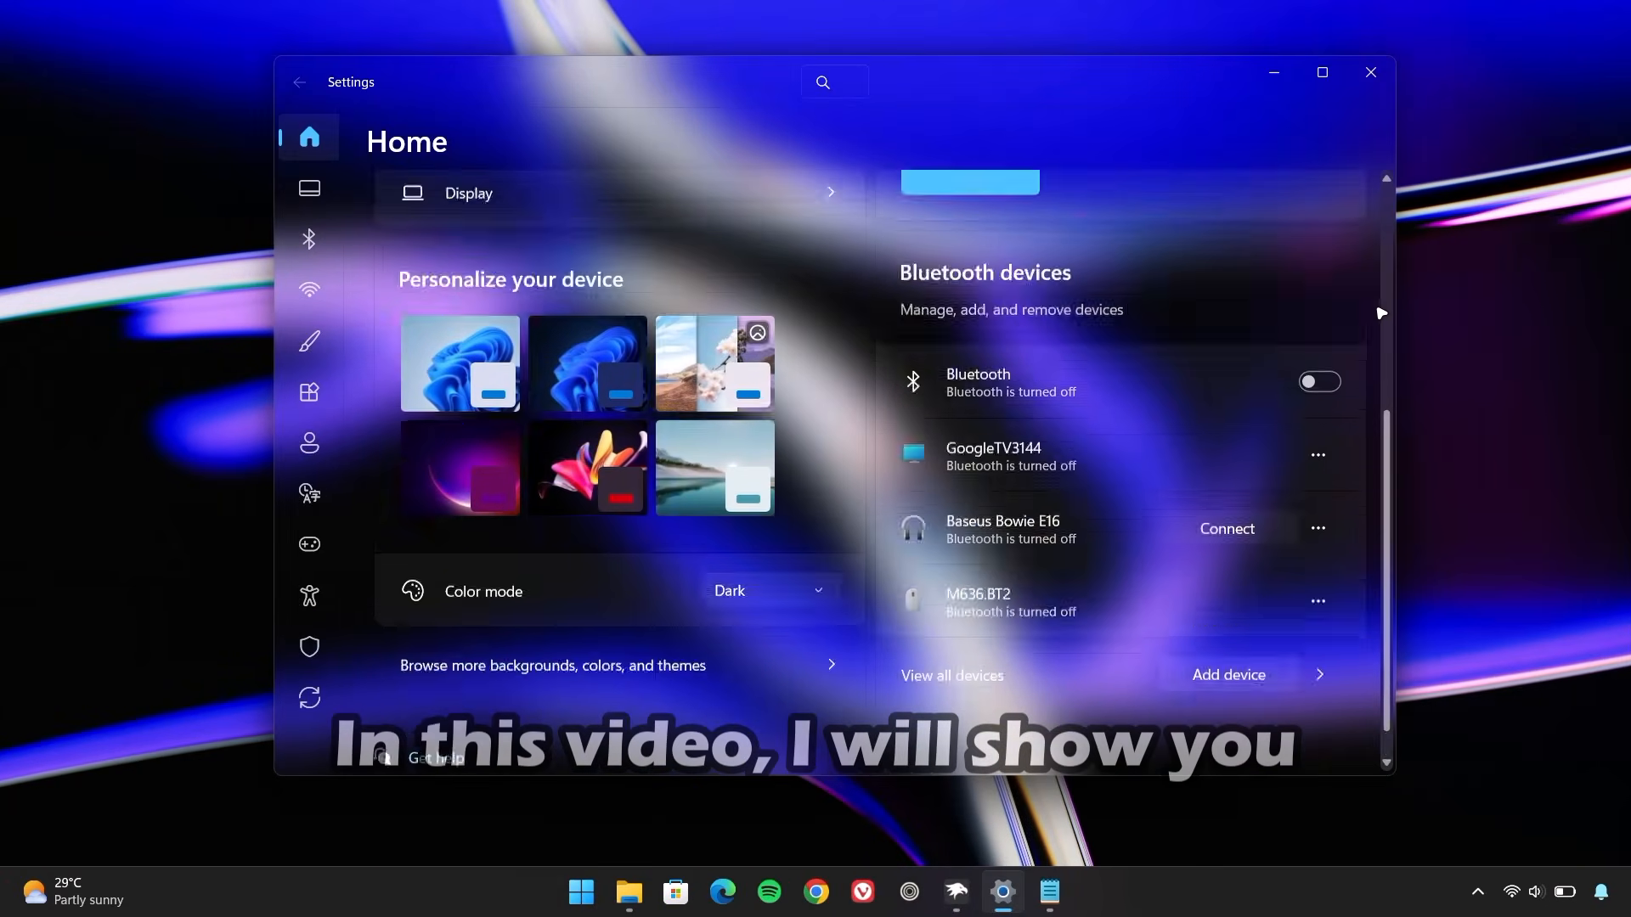
pyautogui.scroll(1, 1384, 309)
pyautogui.scroll(-5, 1384, 309)
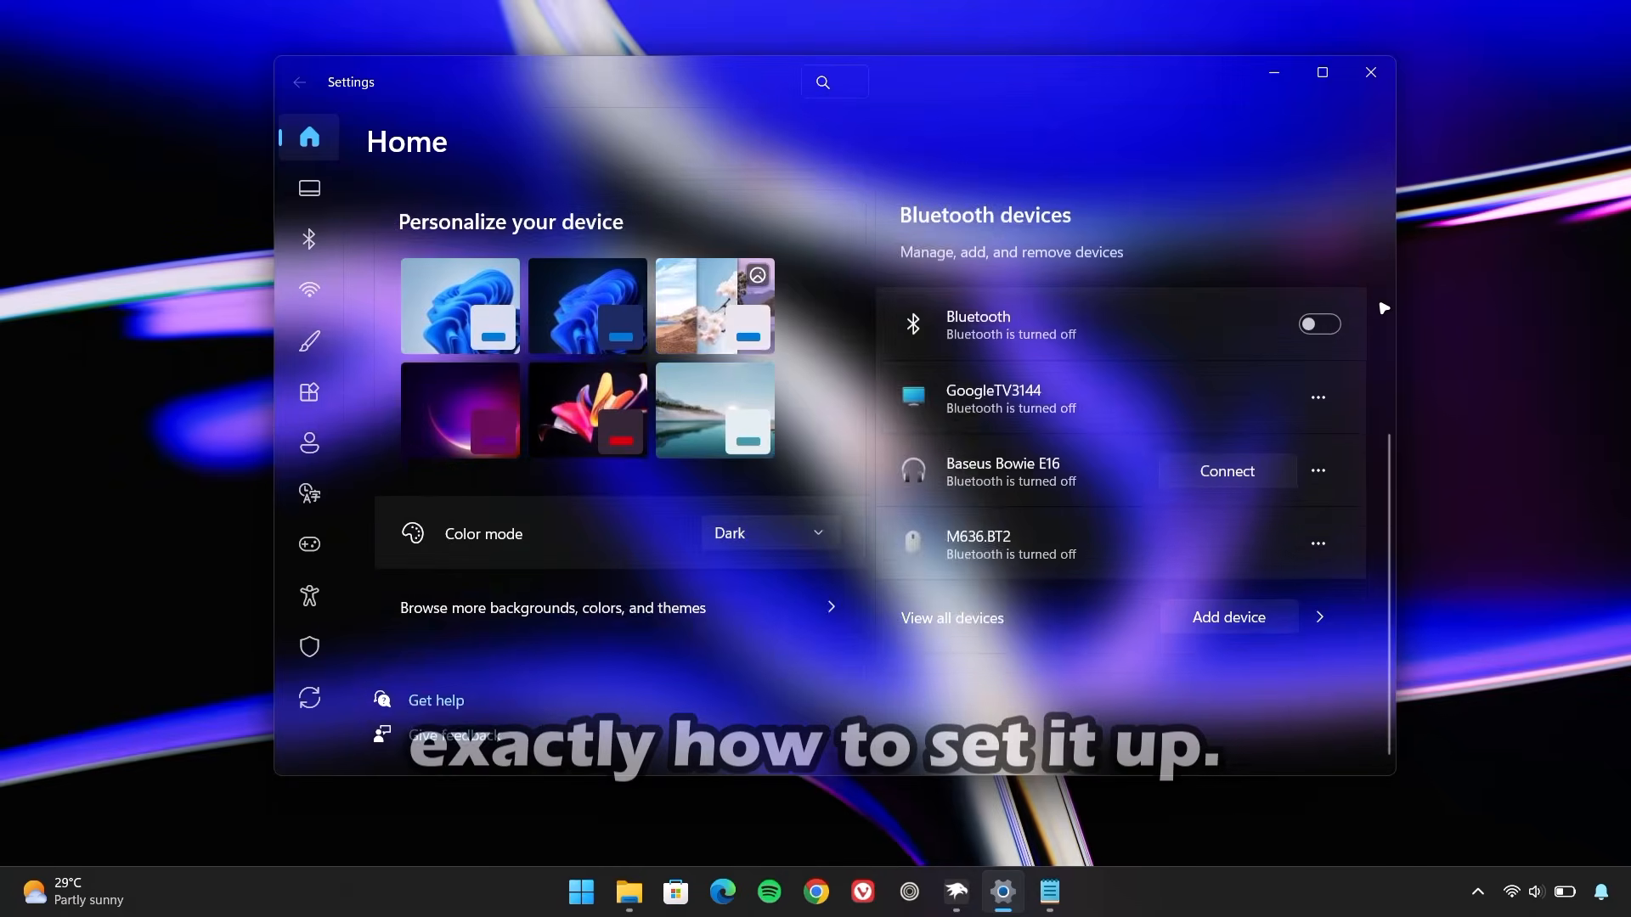
pyautogui.scroll(1, 1383, 308)
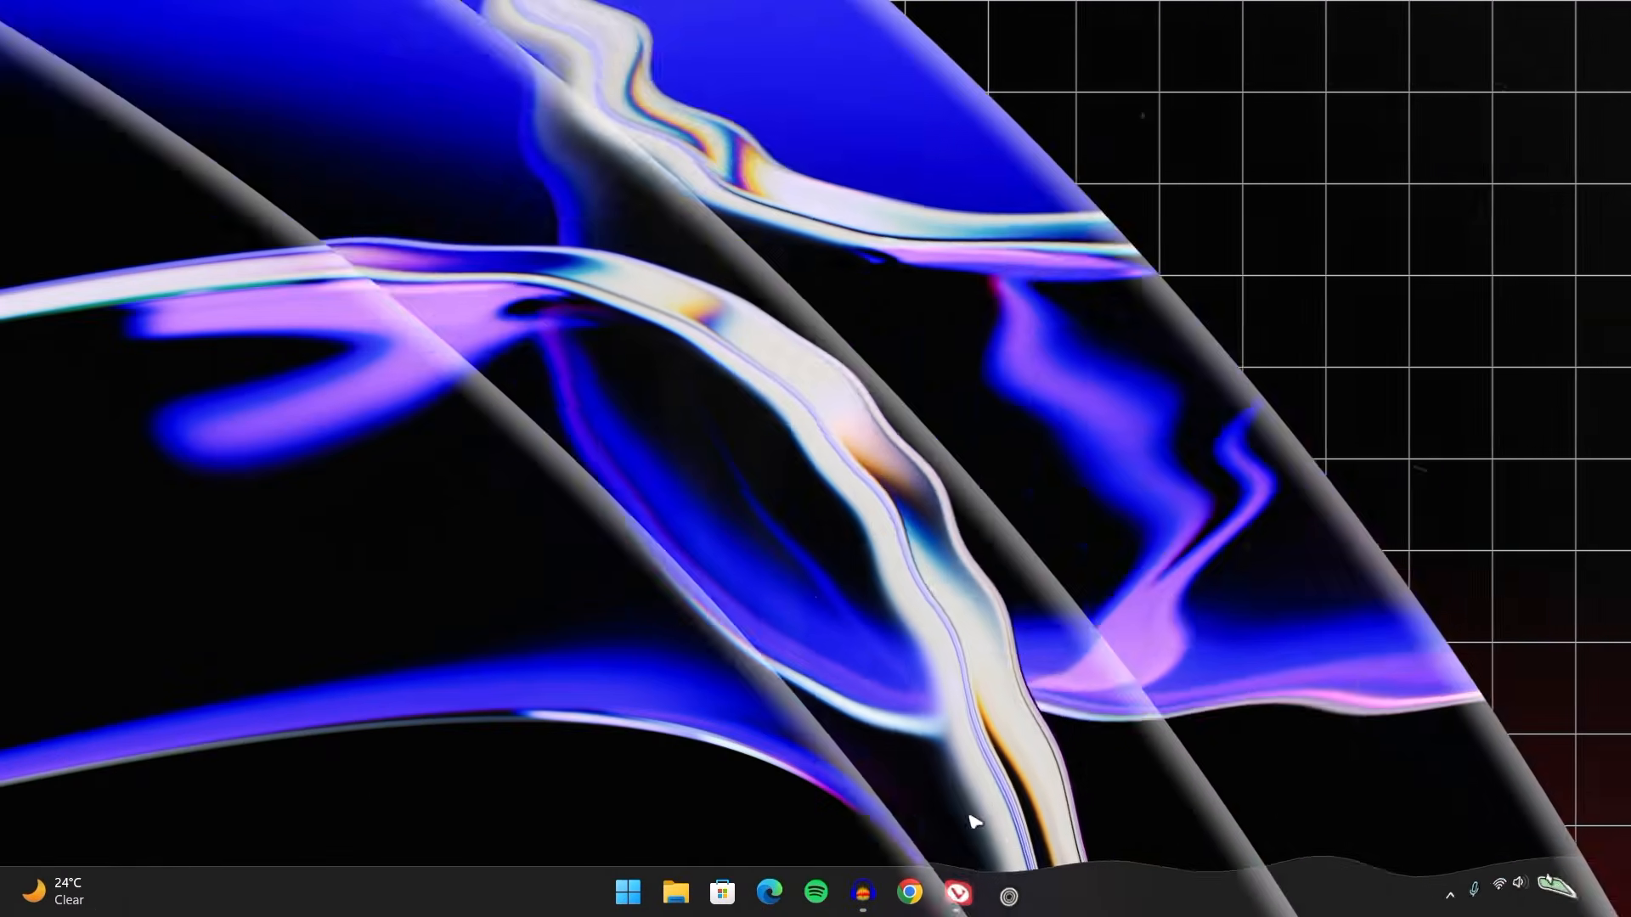
# Switch to the Vivaldi browser, download the Windhawk installer from windhawk.net, and minimize the browser.
pyautogui.click(957, 892)
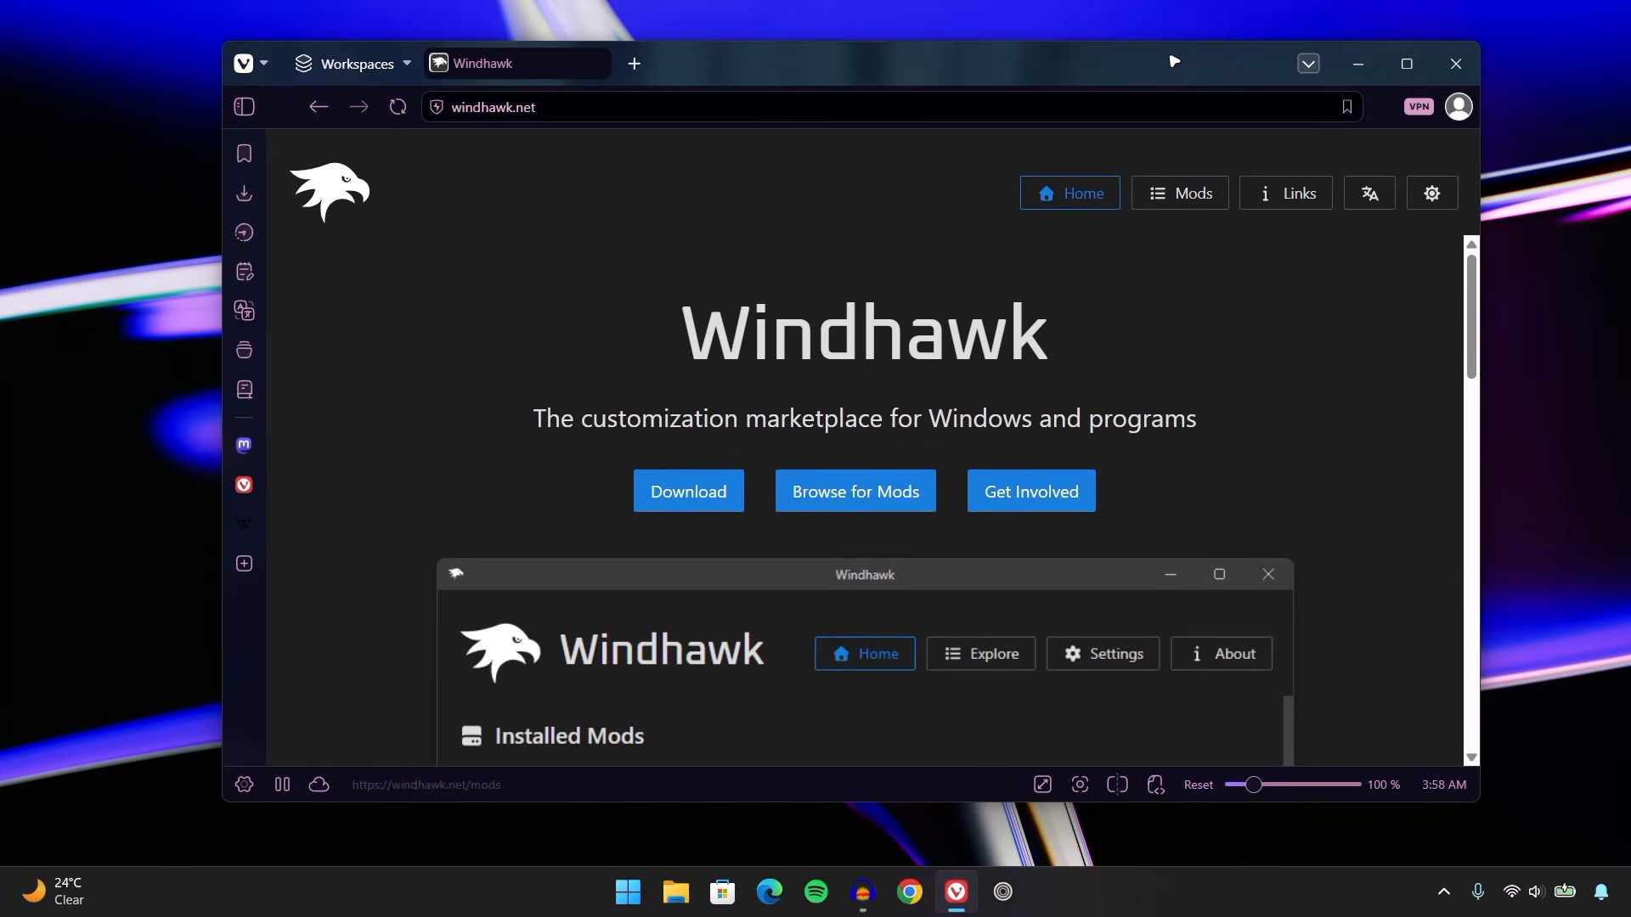
pyautogui.click(681, 502)
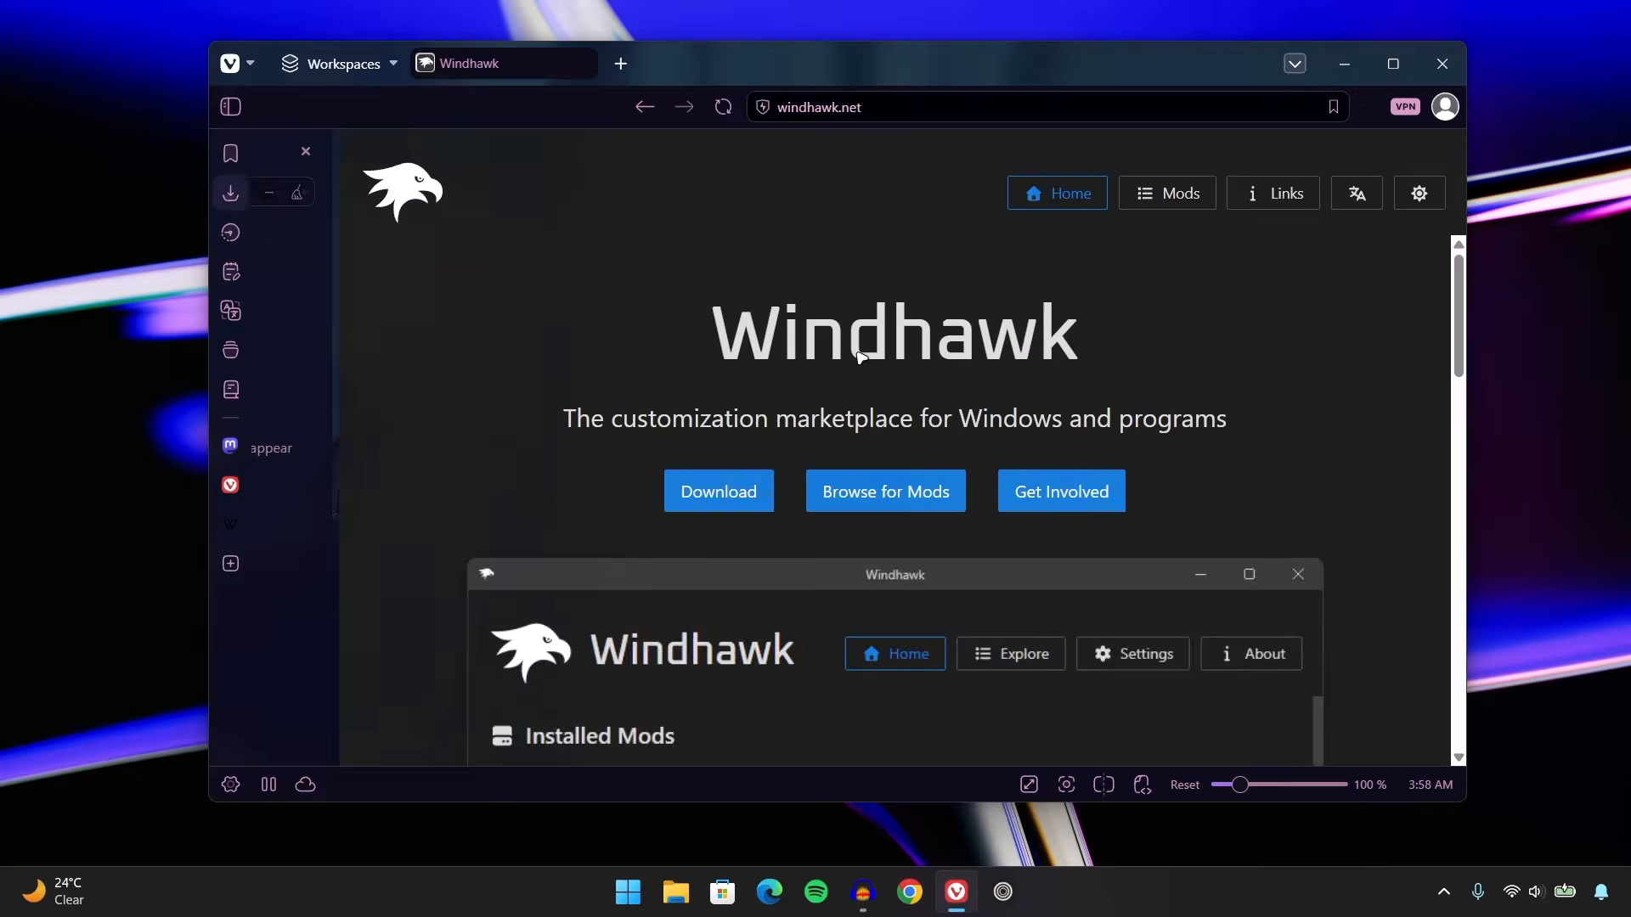
pyautogui.click(1344, 64)
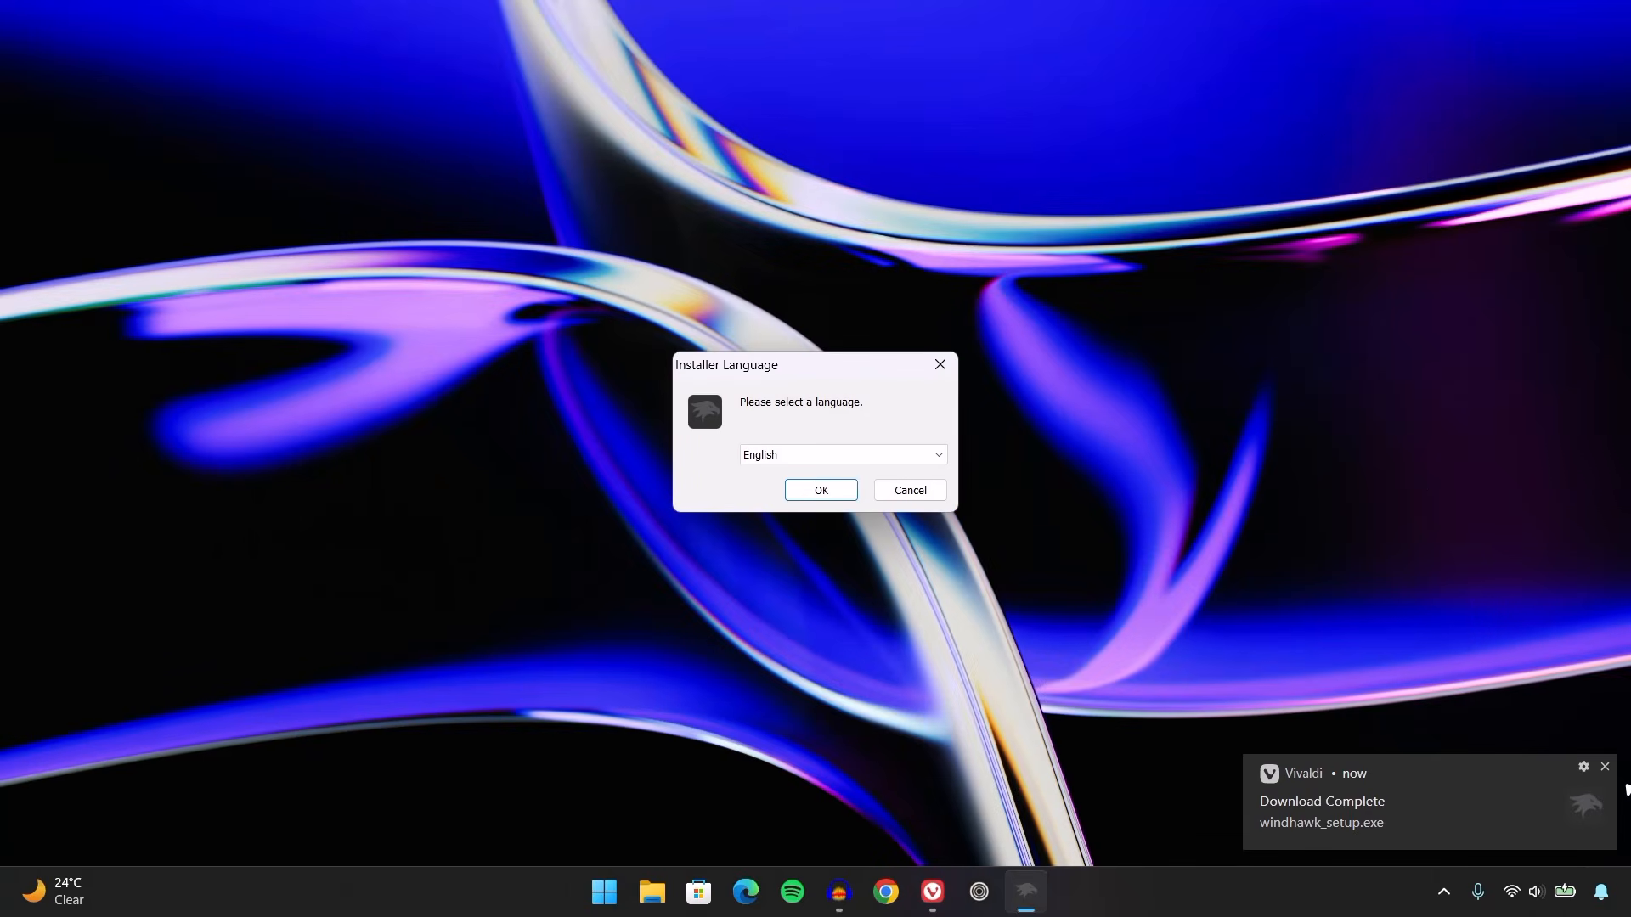
# Install Windhawk in English with the default components and destination folder, dismissing notifications, and finish setup with Open Windhawk enabled.
pyautogui.click(1606, 766)
pyautogui.click(837, 493)
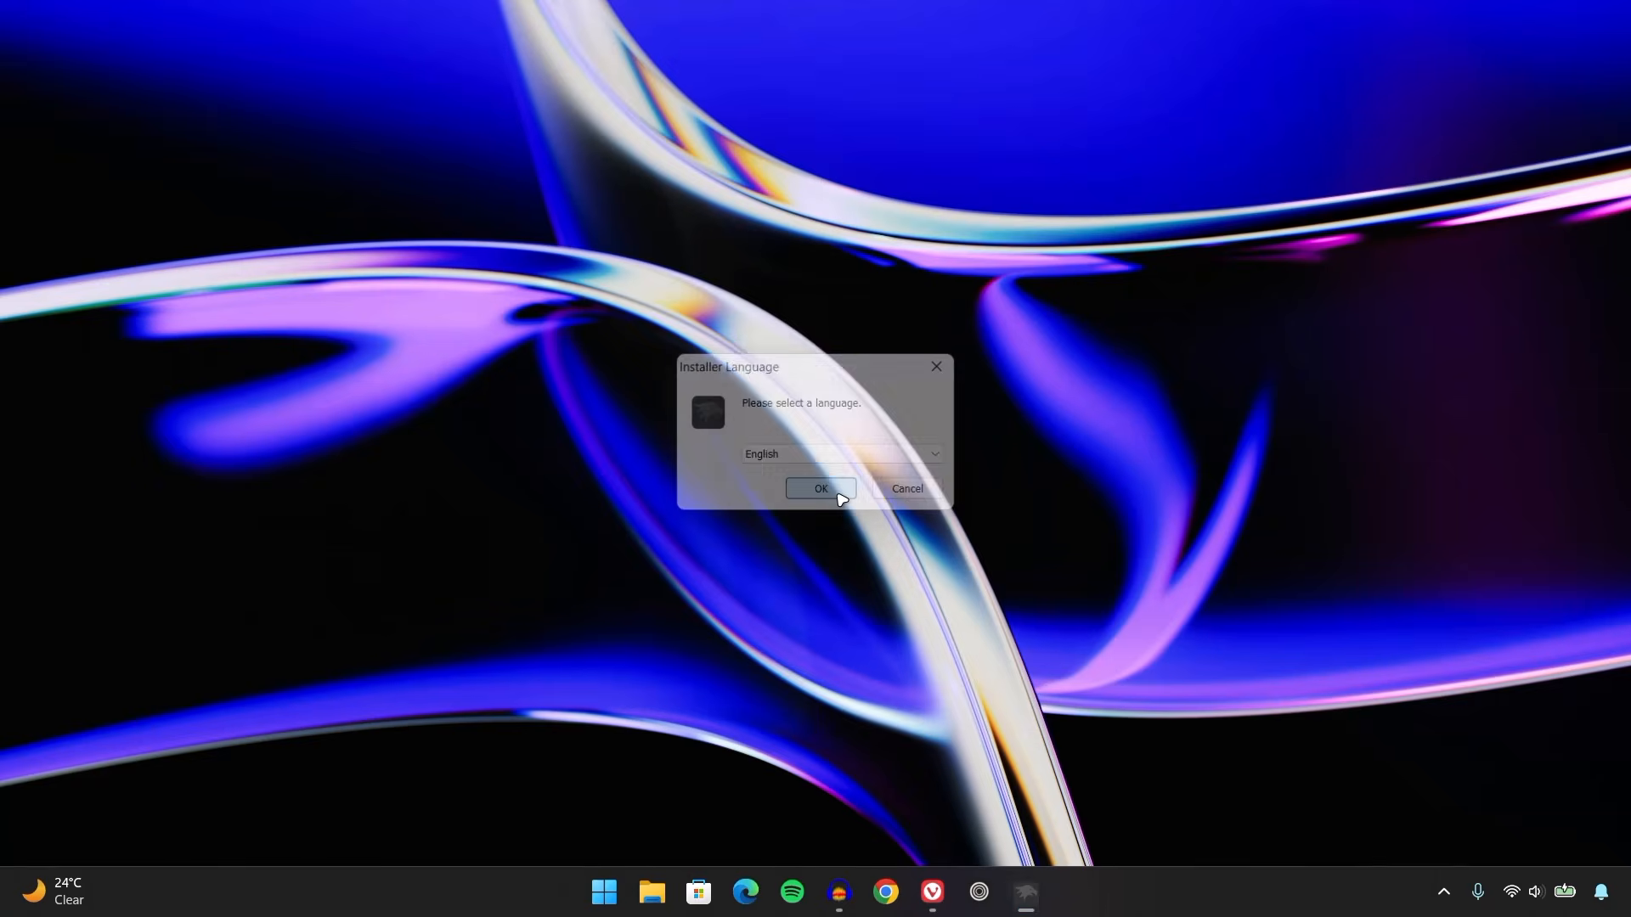
pyautogui.click(942, 617)
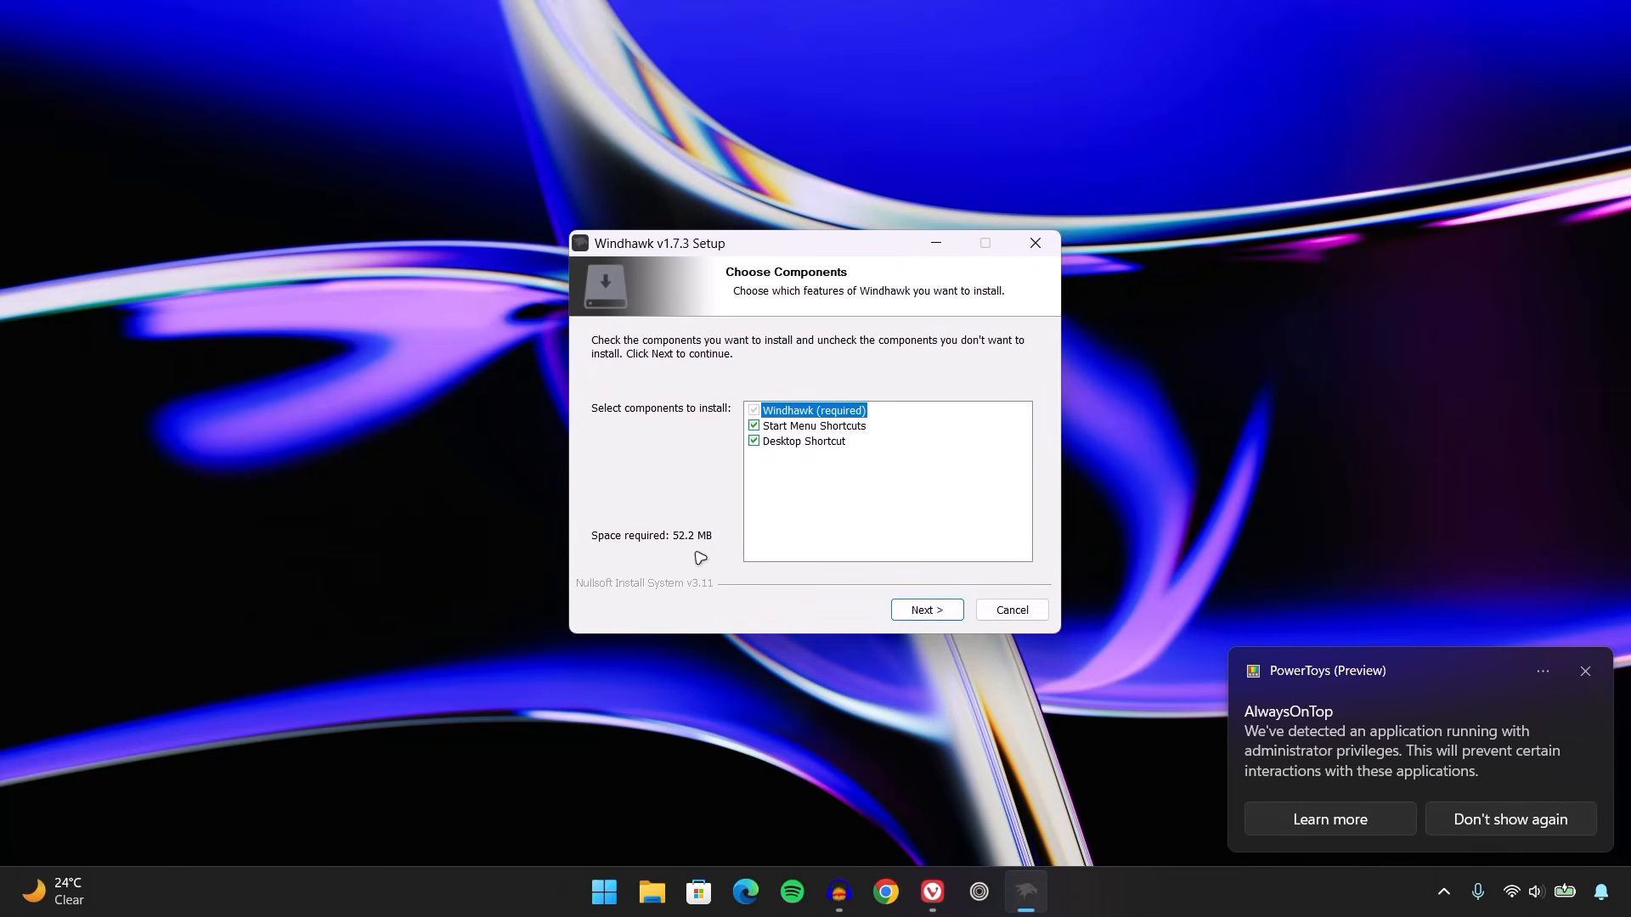
pyautogui.click(1587, 676)
pyautogui.click(938, 613)
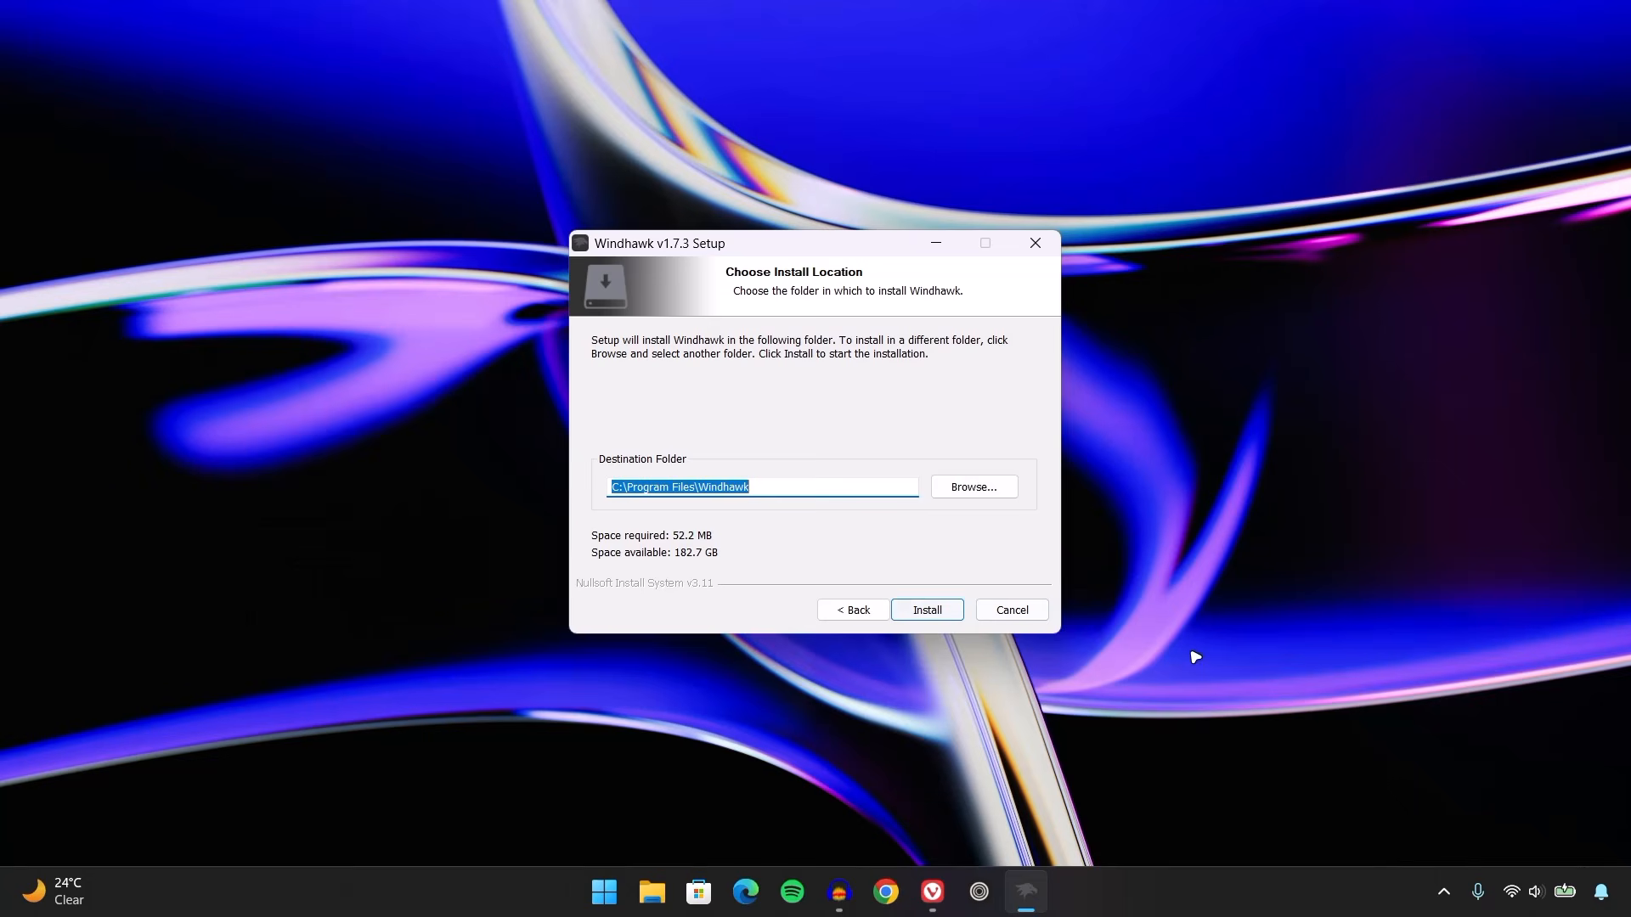
pyautogui.click(900, 609)
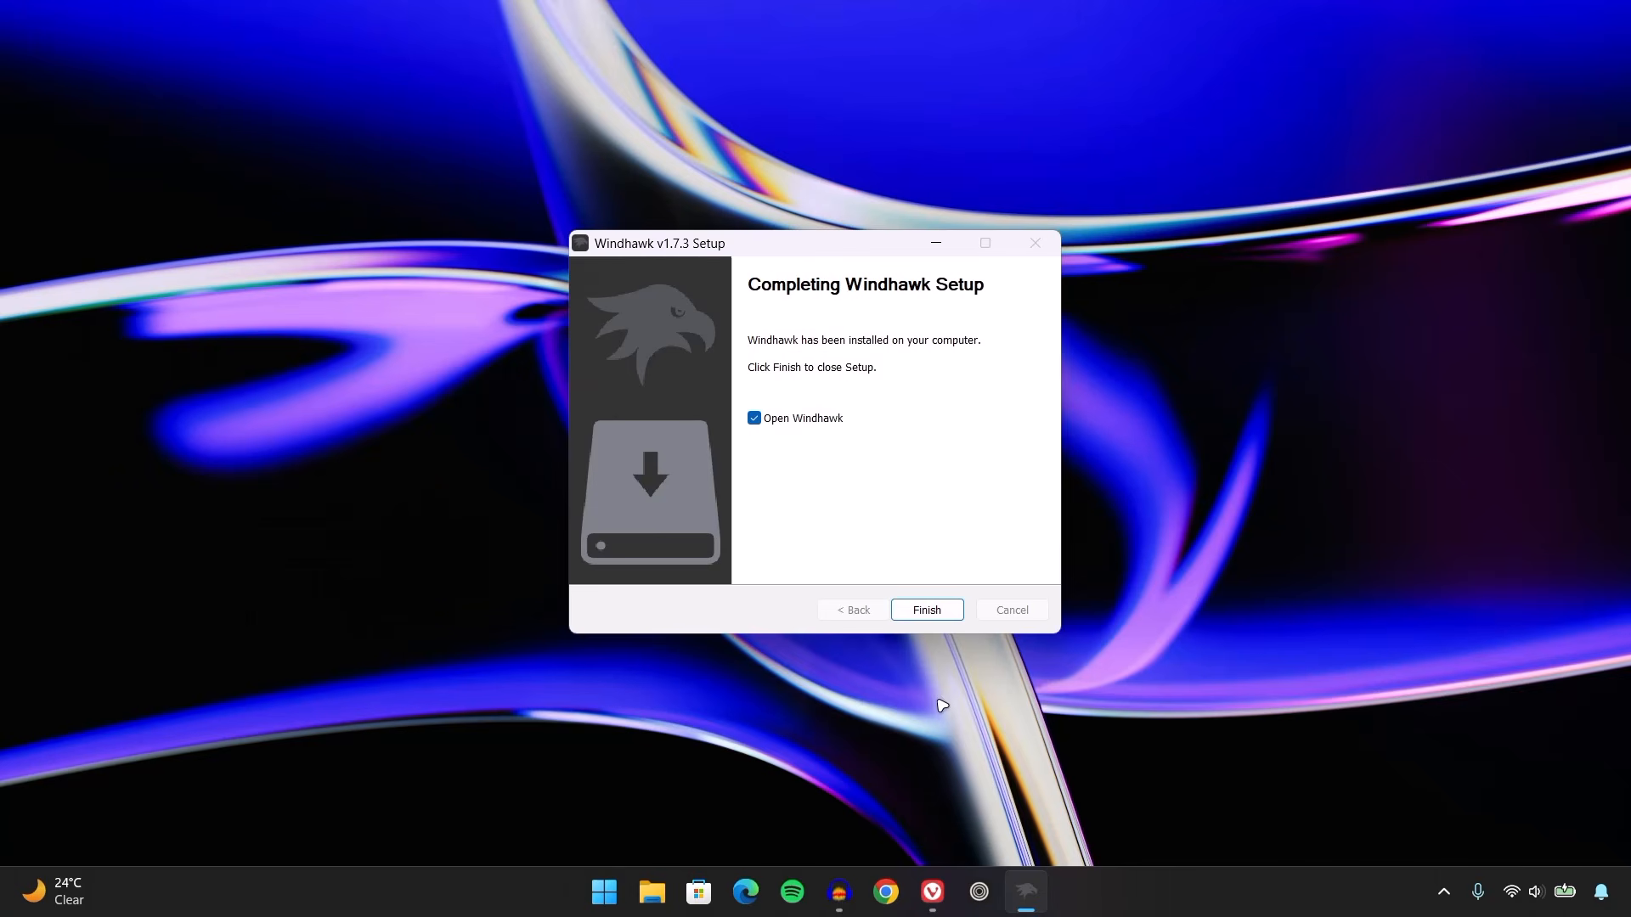
pyautogui.click(930, 610)
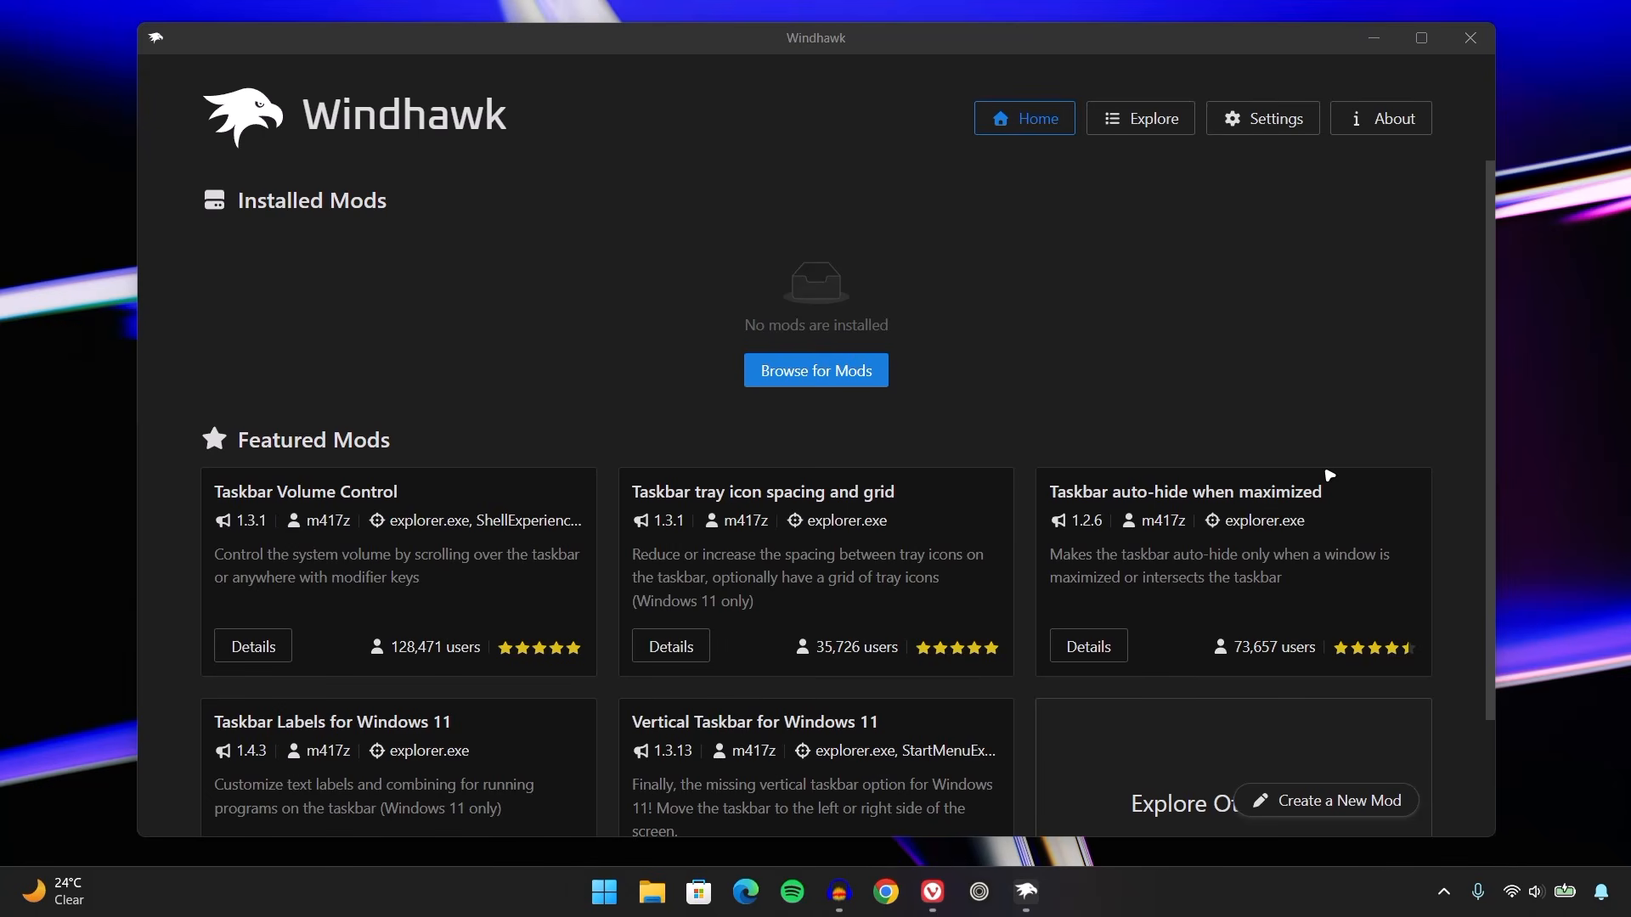
# Search Windhawk's mod catalogue for "windows 11 settings styler".
pyautogui.click(1140, 118)
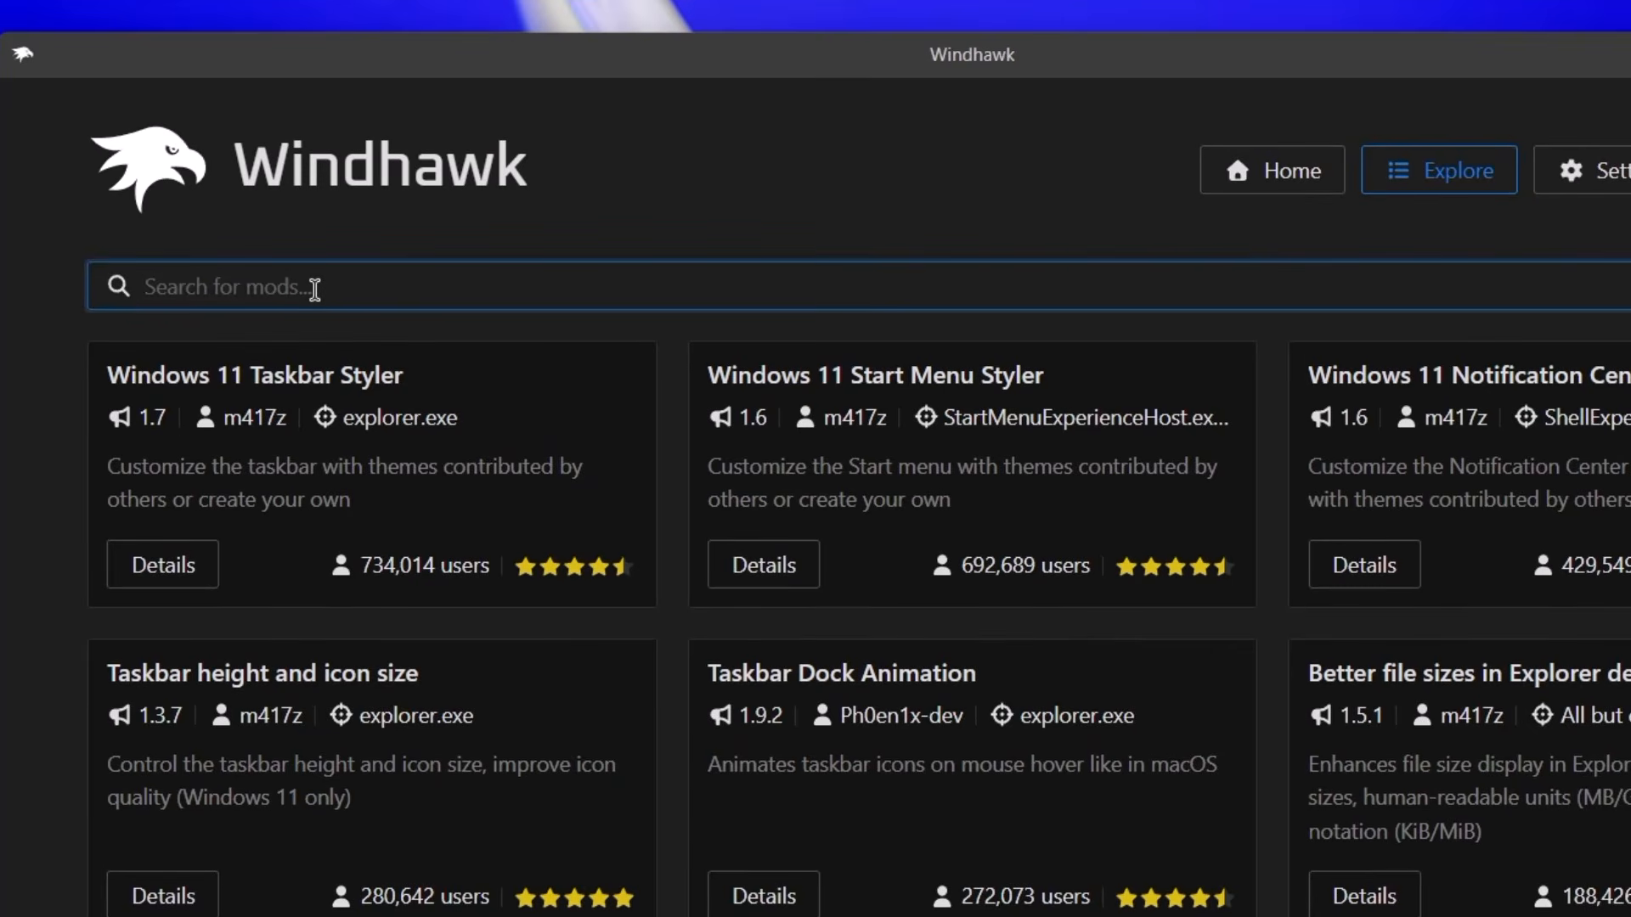
pyautogui.write('windows ')
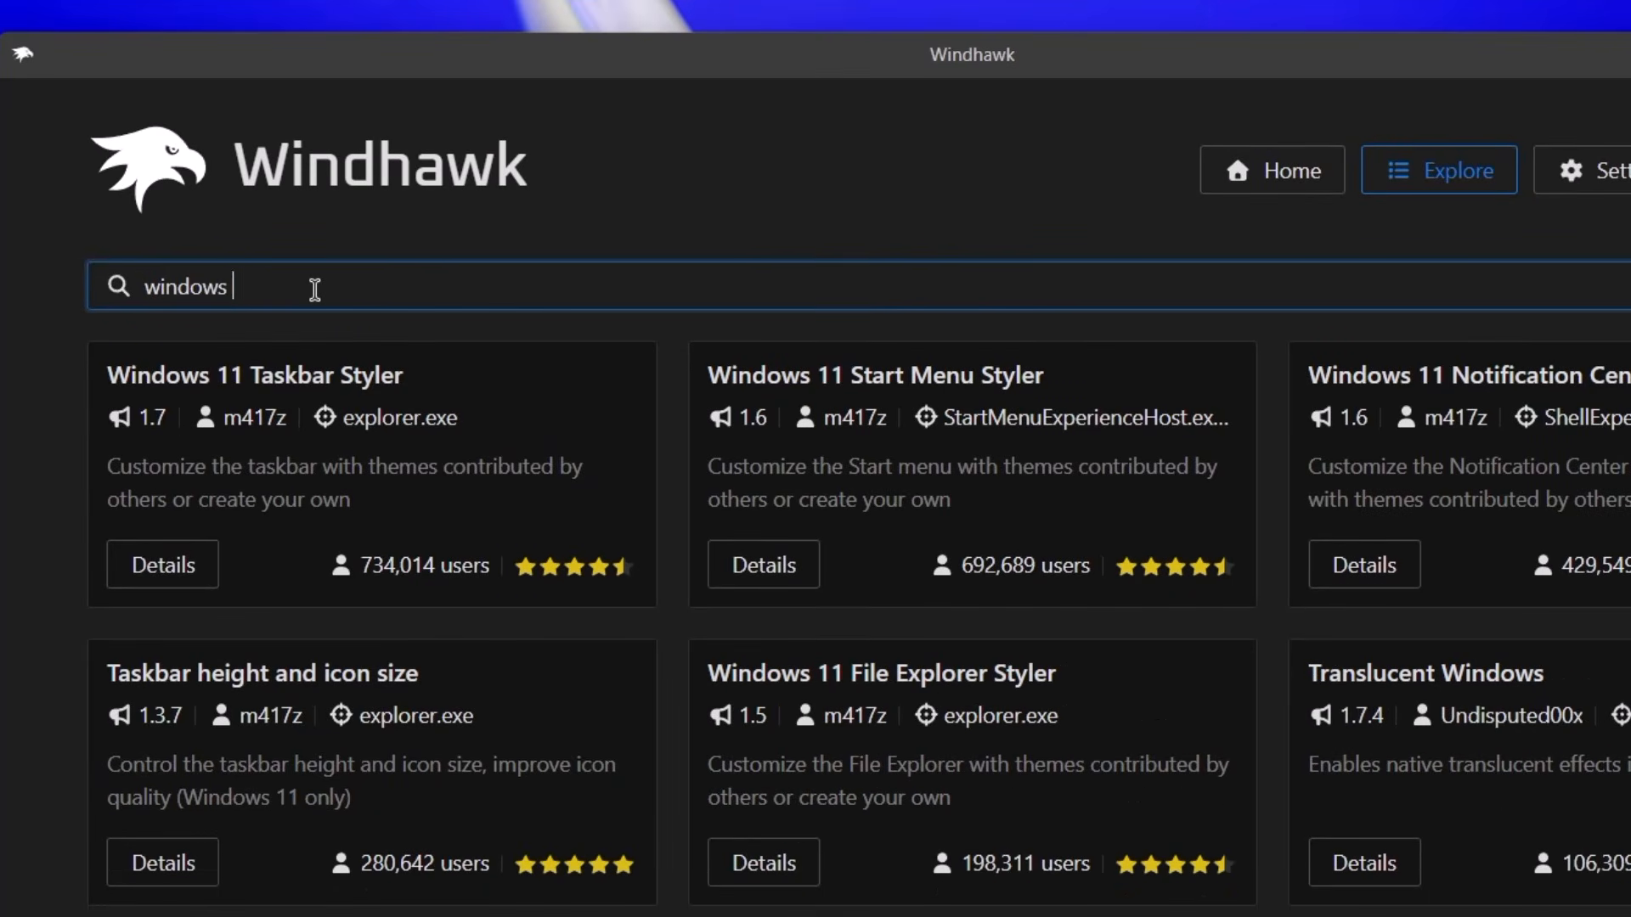
pyautogui.write('11 settin')
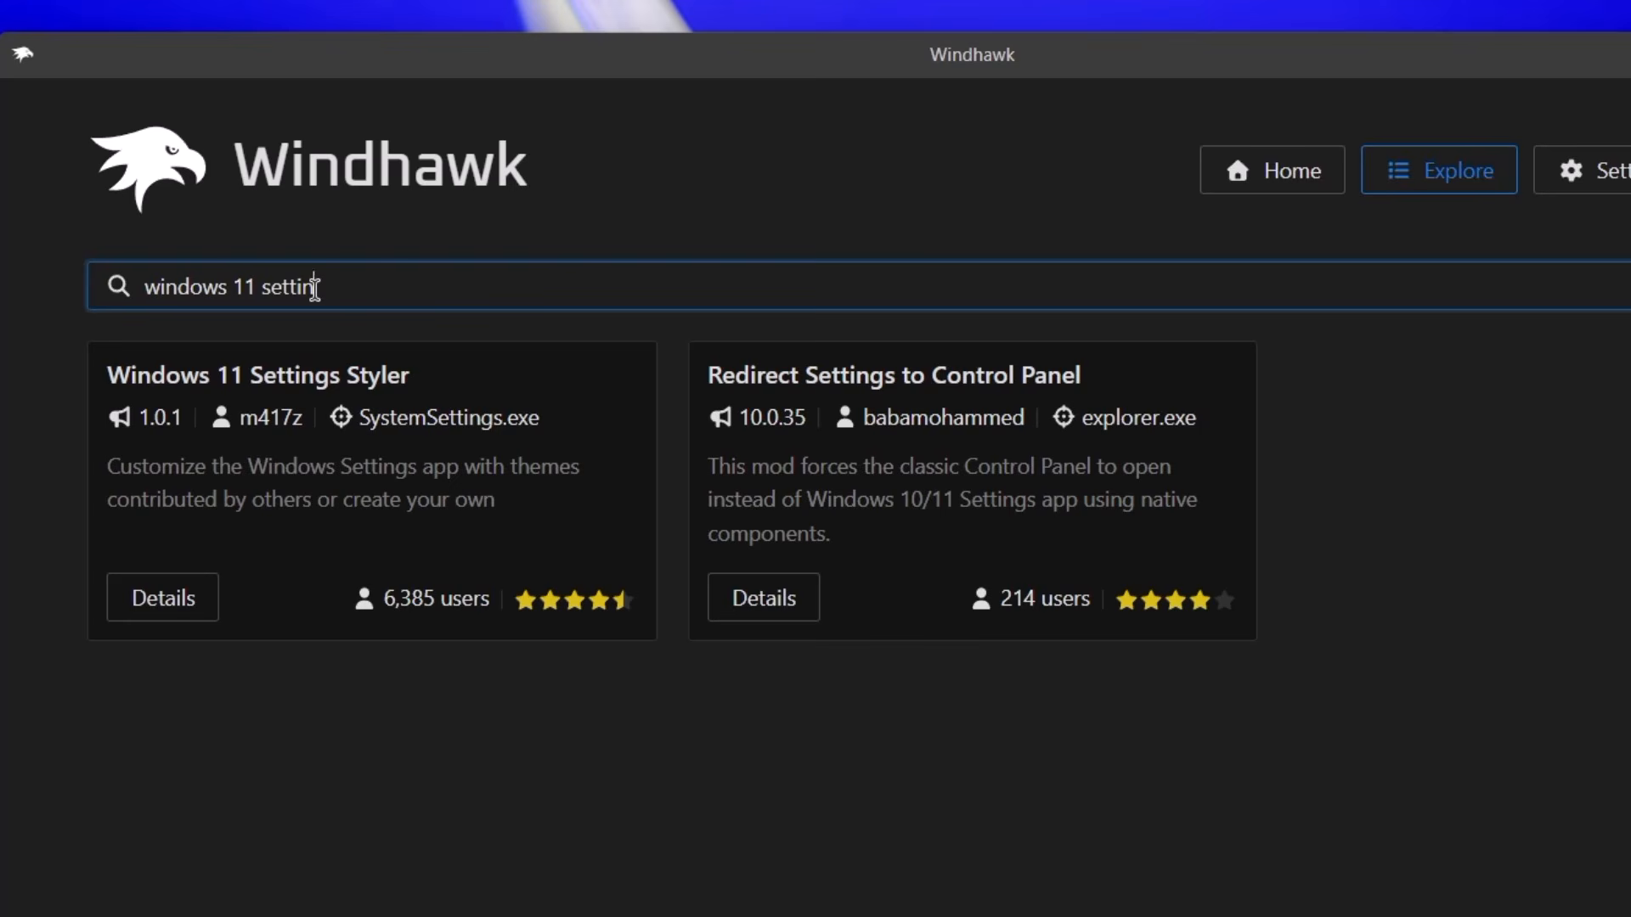
pyautogui.write('gs styler')
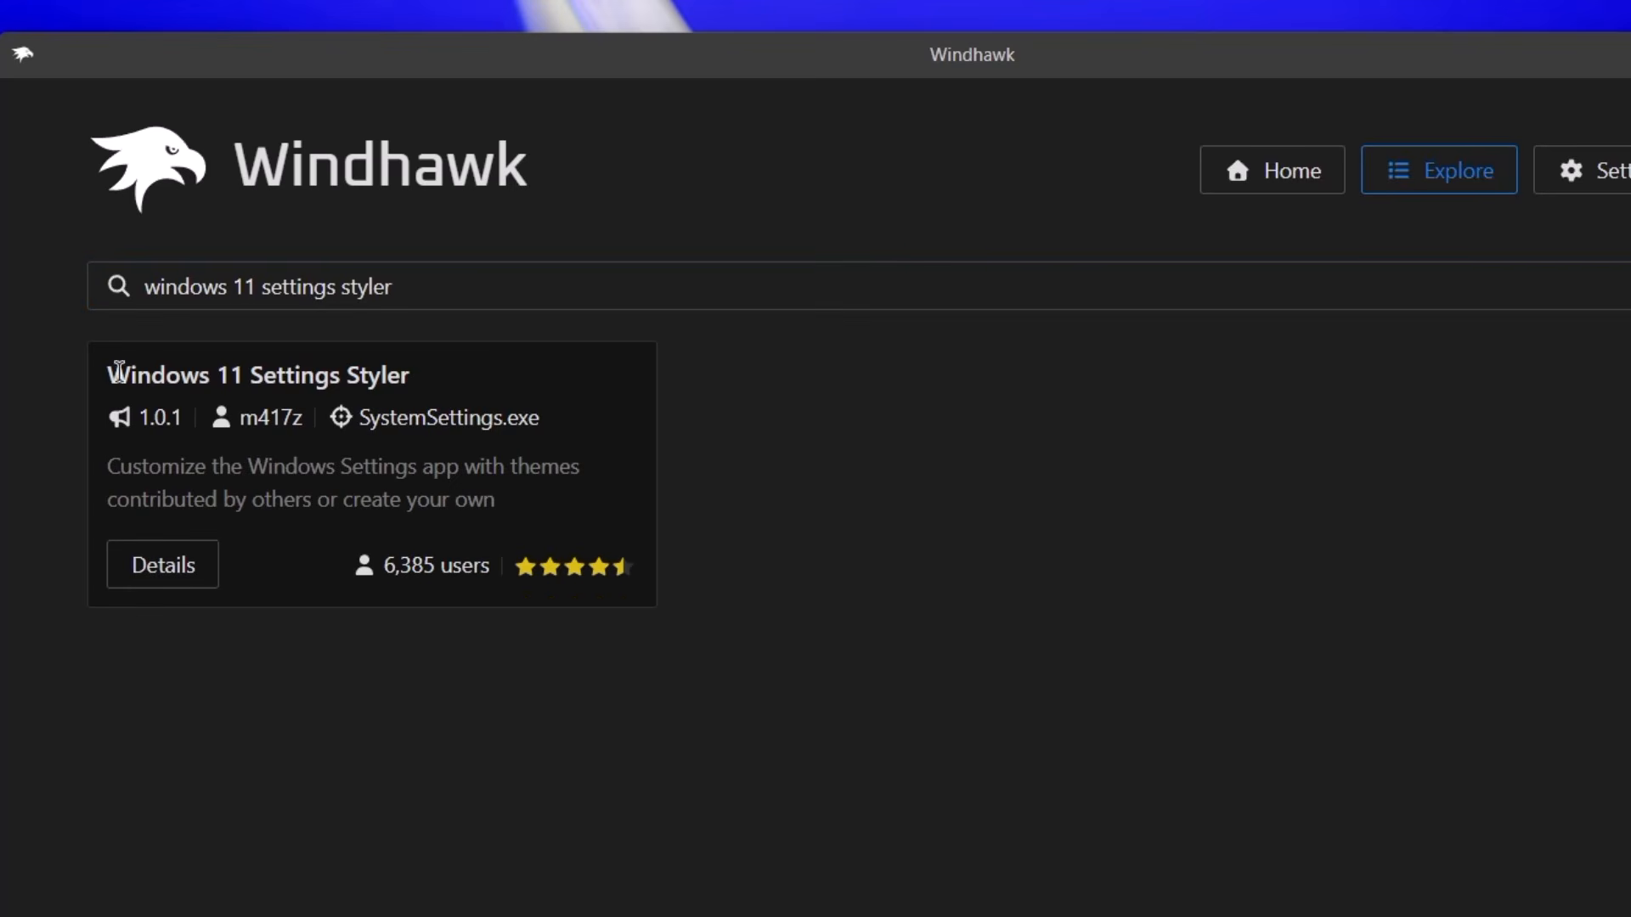
# Open the details of the Windows 11 Settings Styler mod and install it, accepting the risk.
pyautogui.moveTo(108, 370); pyautogui.dragTo(438, 382)
pyautogui.click(161, 565)
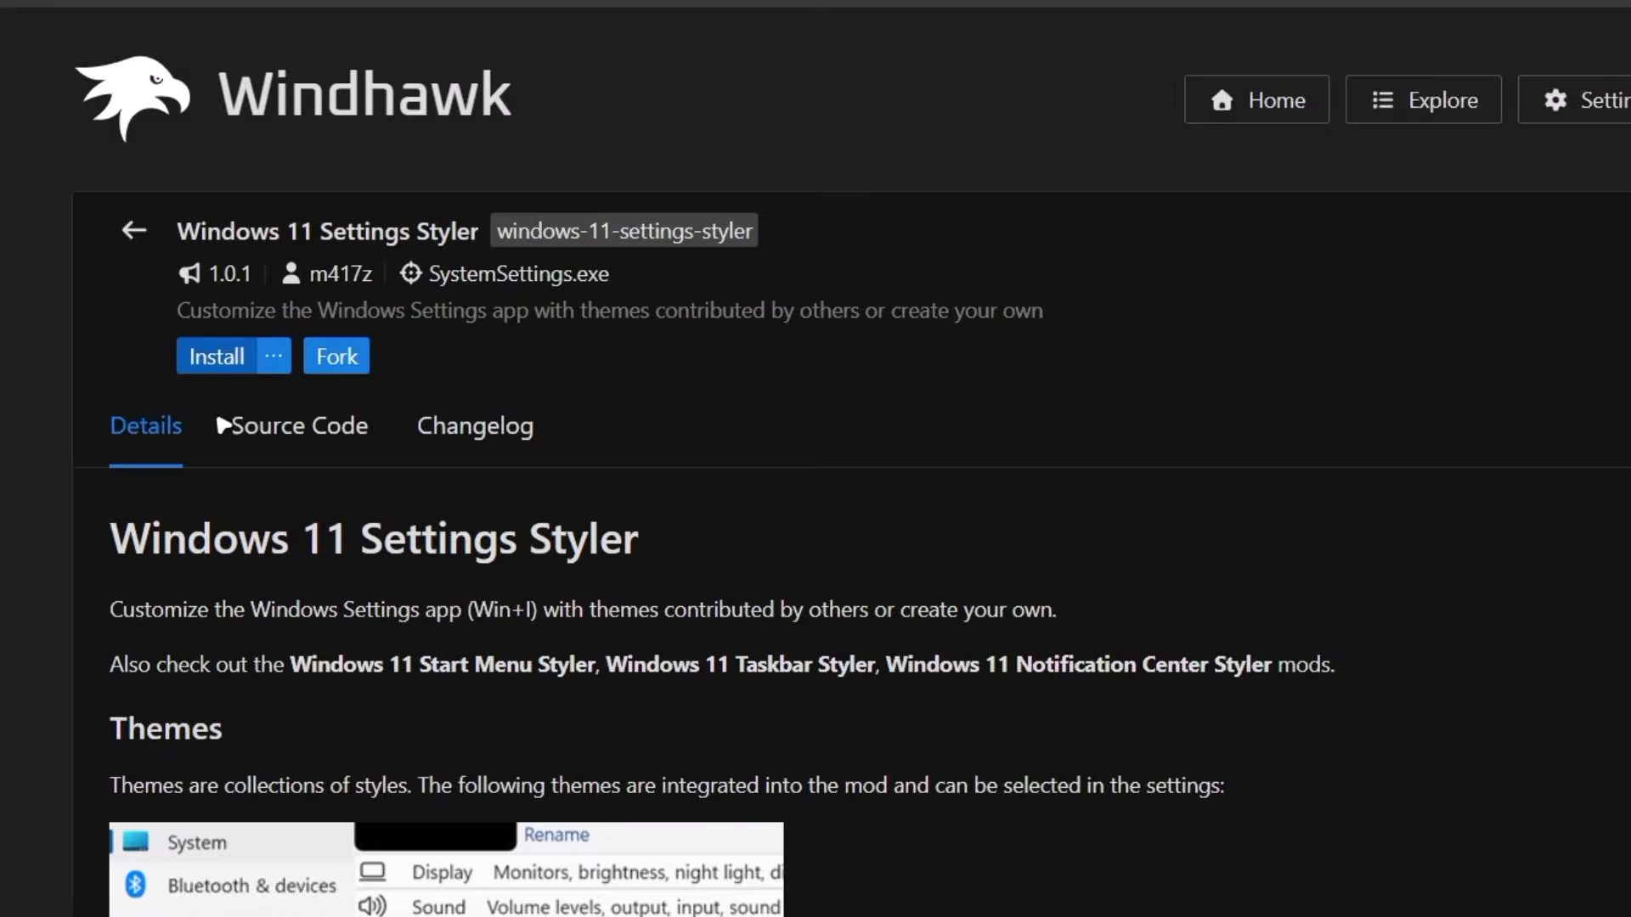
pyautogui.click(217, 357)
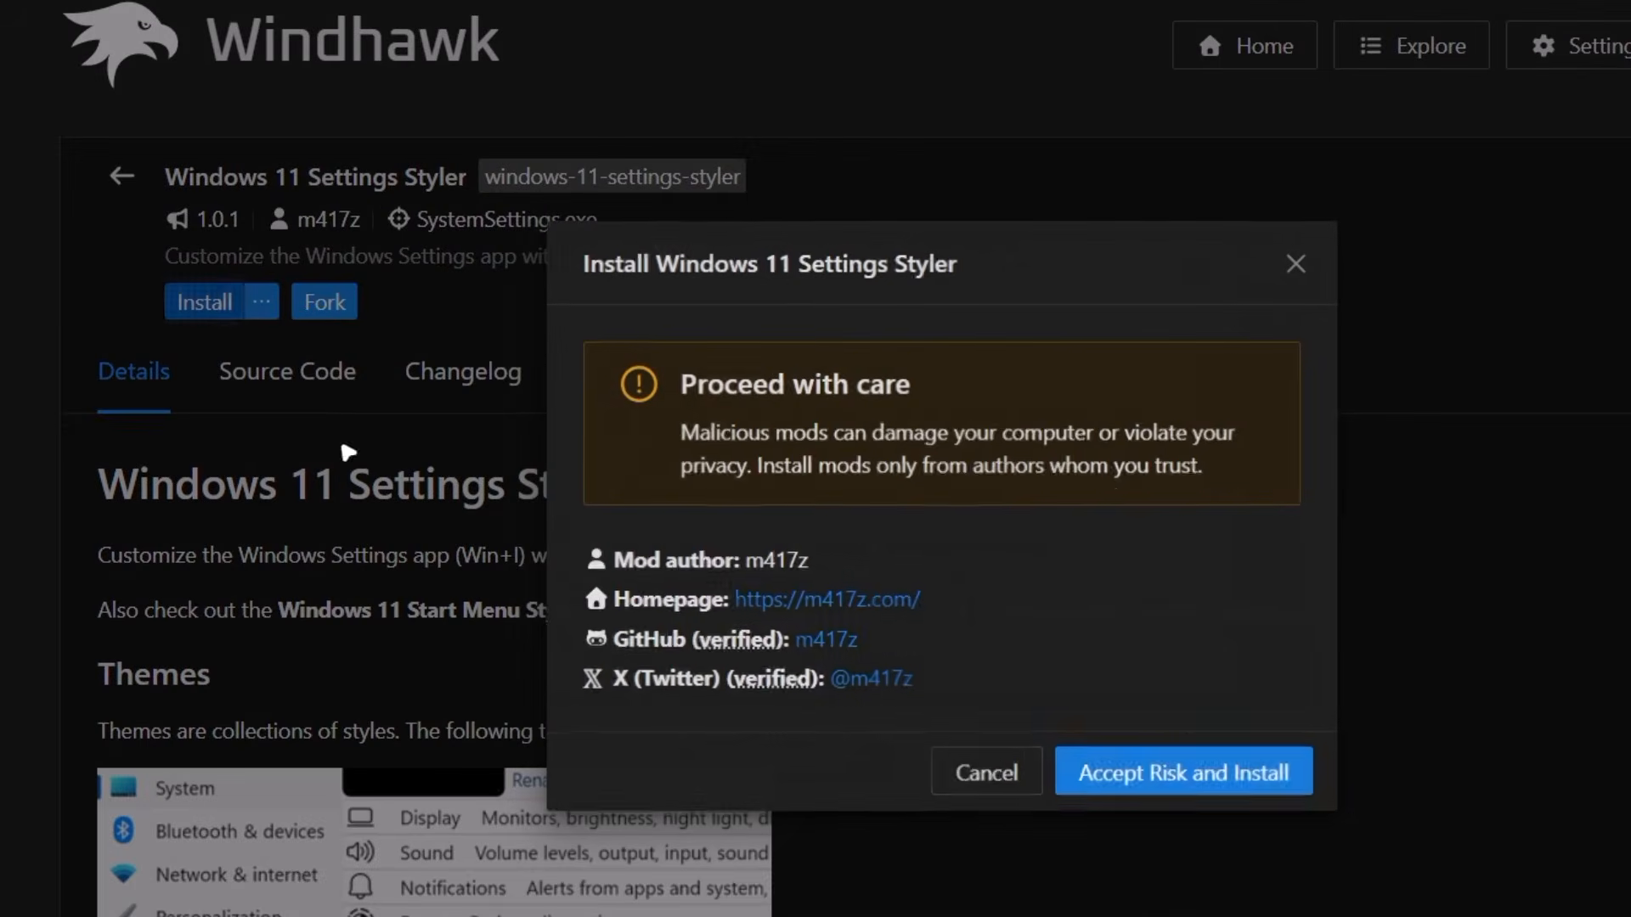
pyautogui.click(1177, 826)
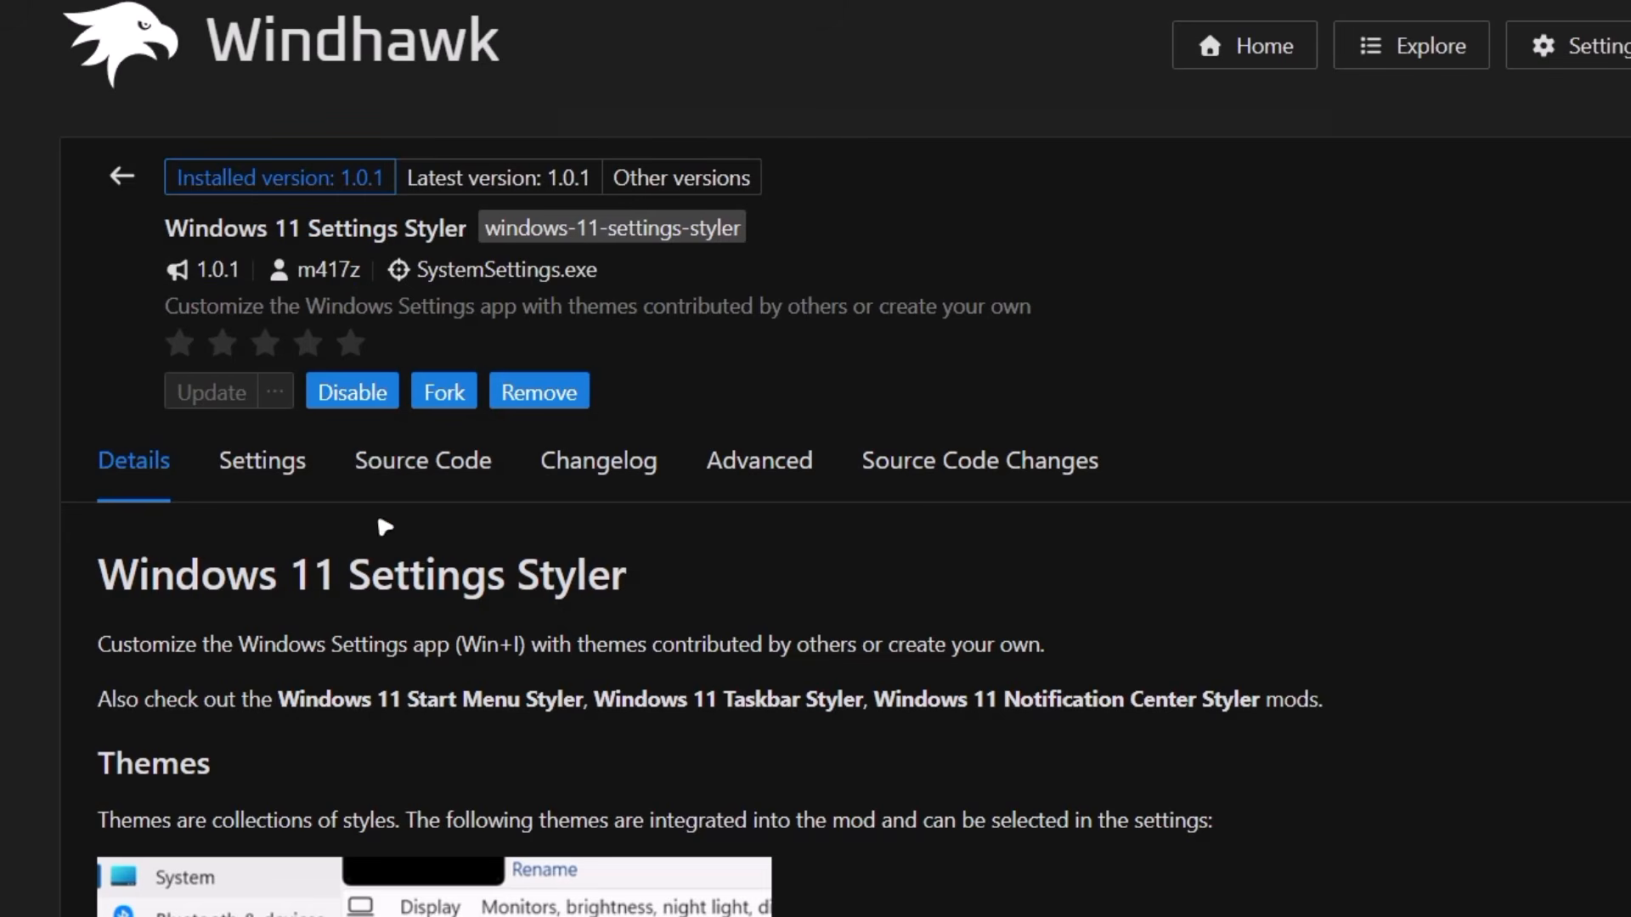
# Set the Windows 11 Settings Styler mod's theme to Densy and save its settings.
pyautogui.click(255, 461)
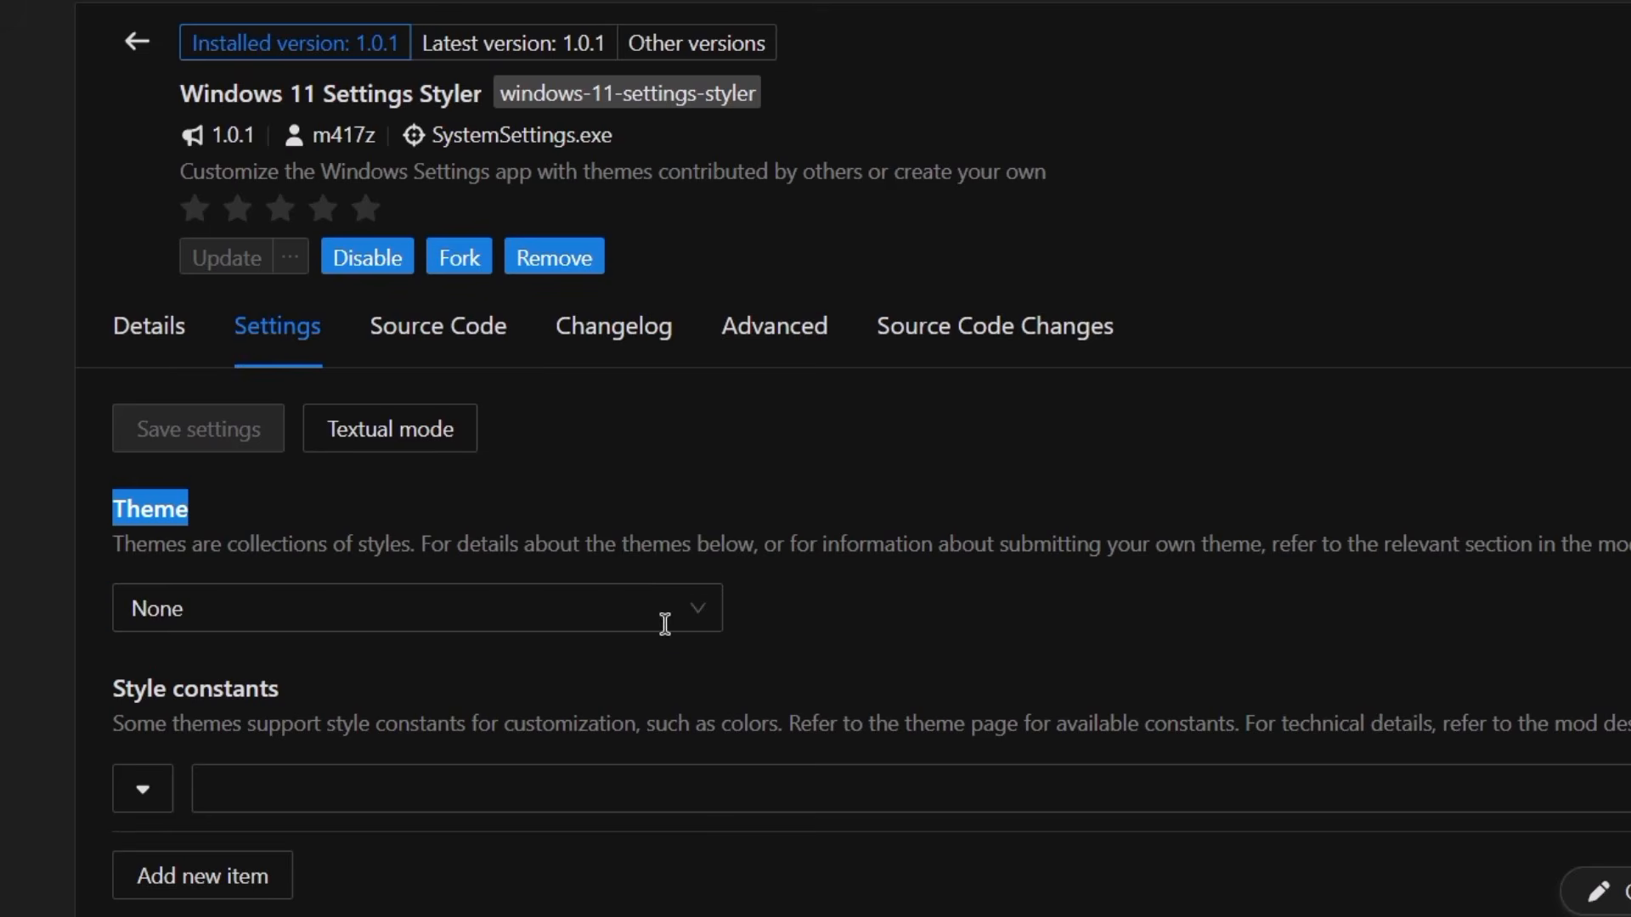
pyautogui.click(695, 609)
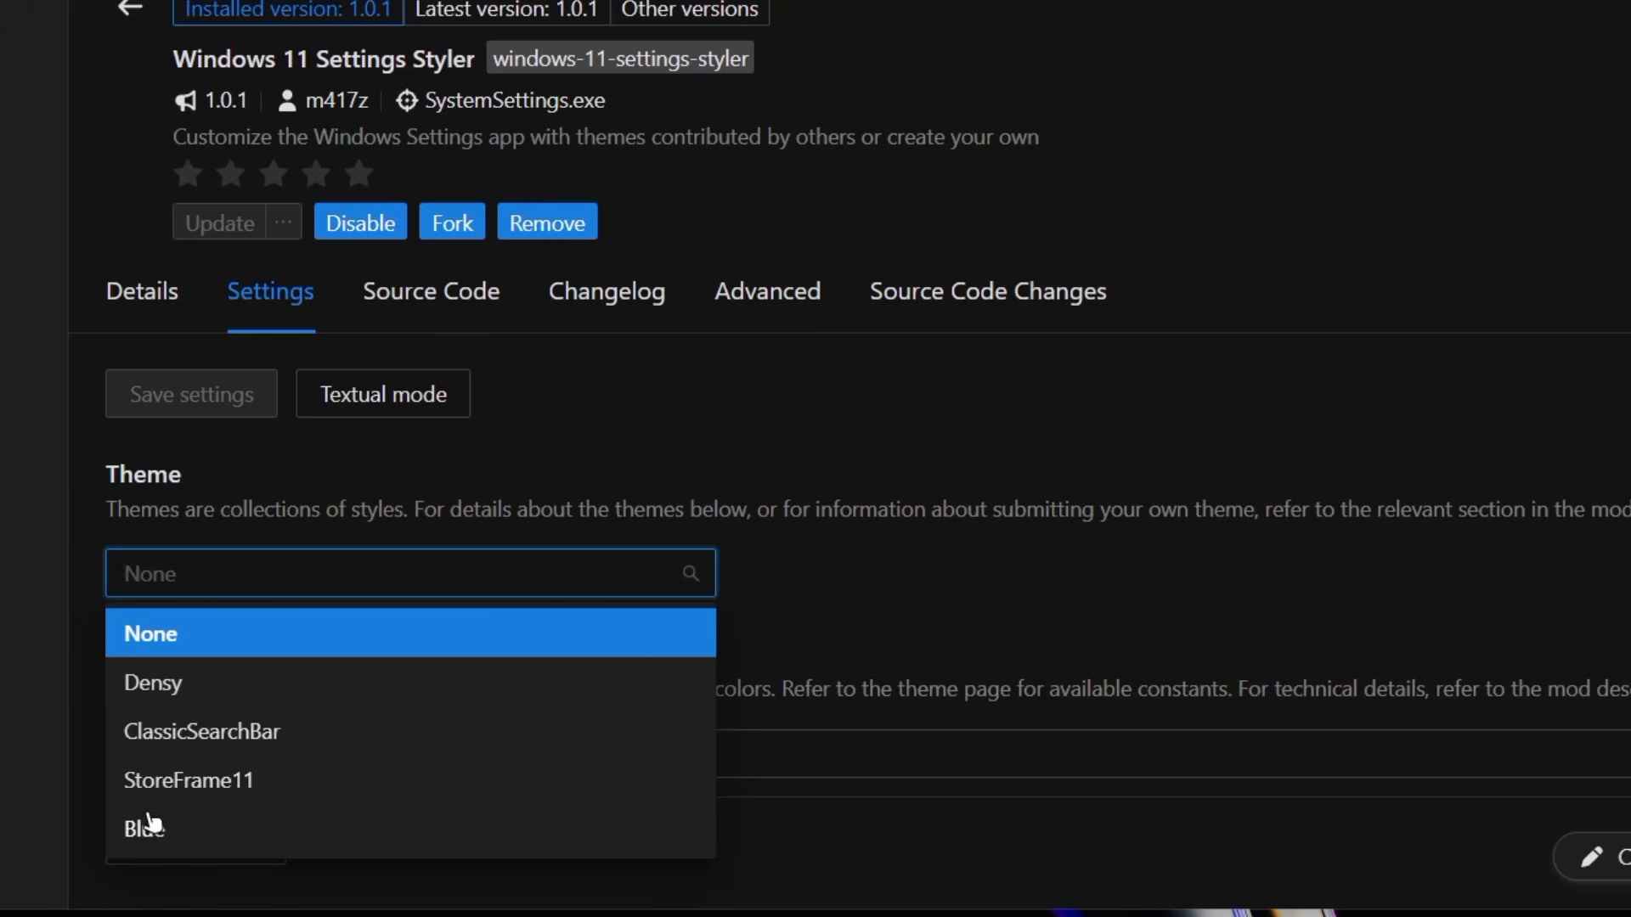
pyautogui.click(169, 699)
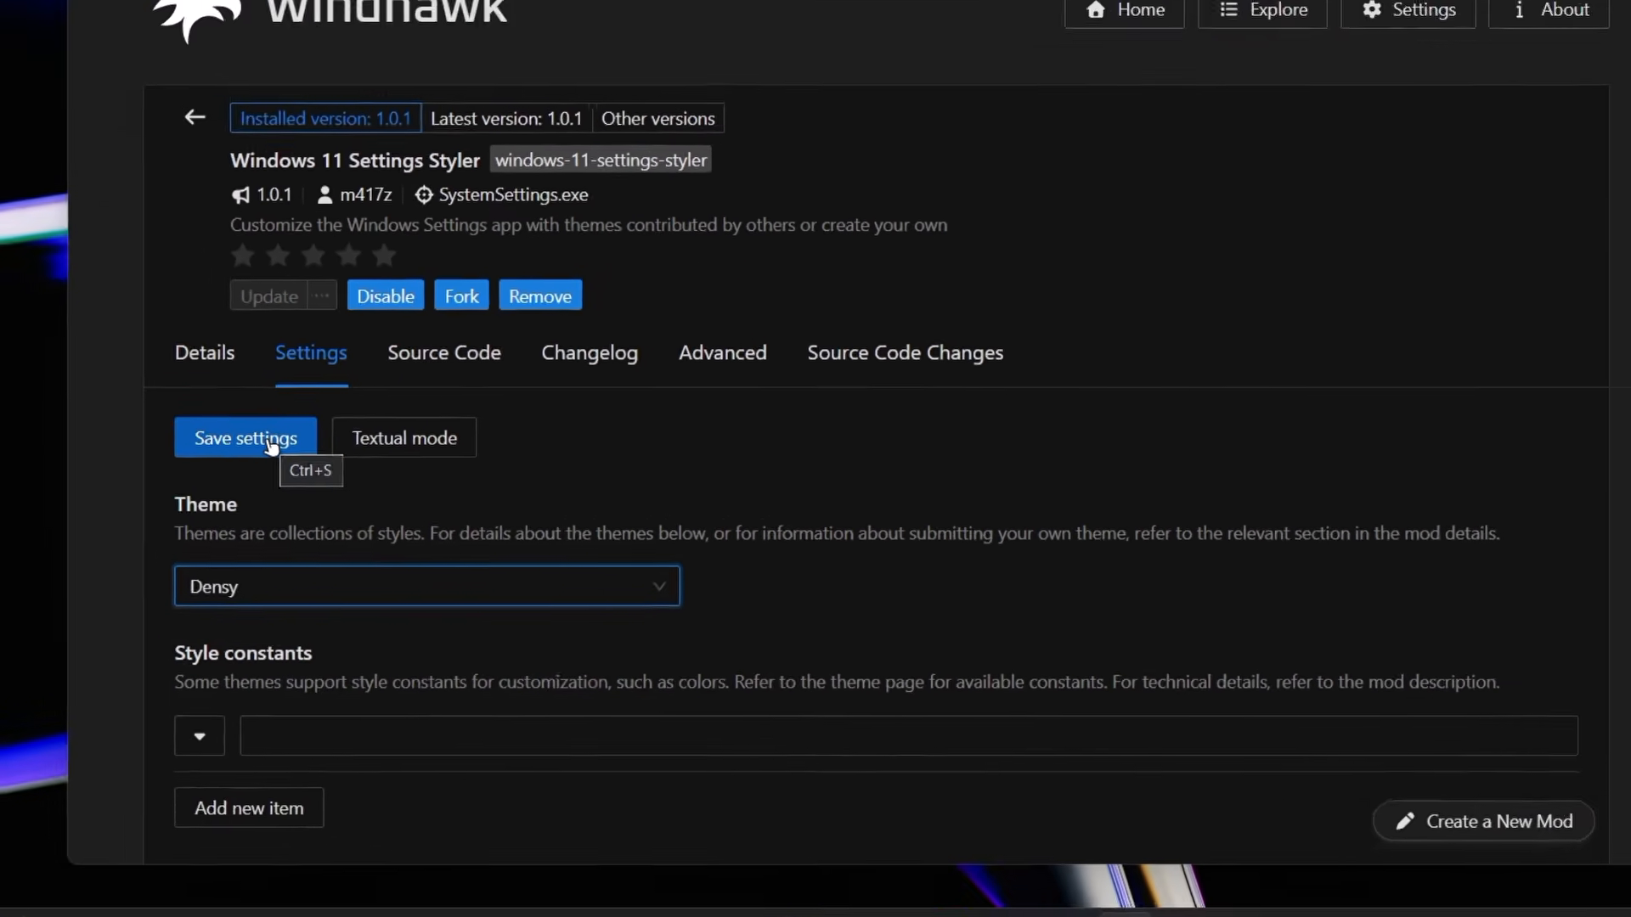
pyautogui.click(225, 400)
# Show the desktop, open the Windows Settings app, and examine its Home page under the Densy theme.
pyautogui.press('super+d')
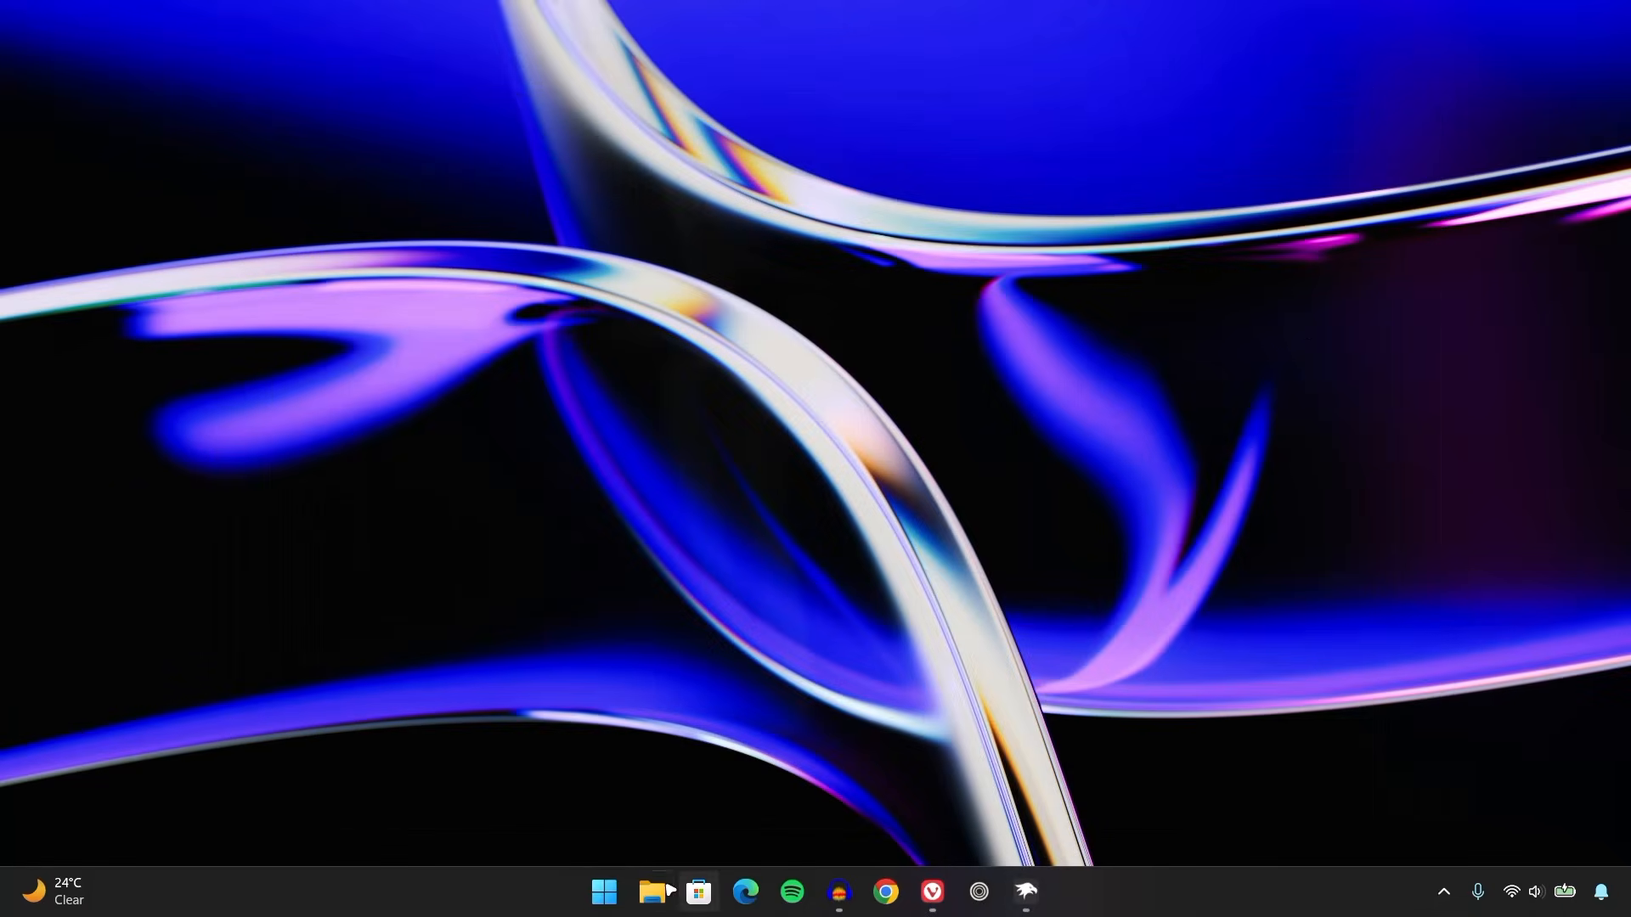
pyautogui.click(606, 888)
pyautogui.click(870, 257)
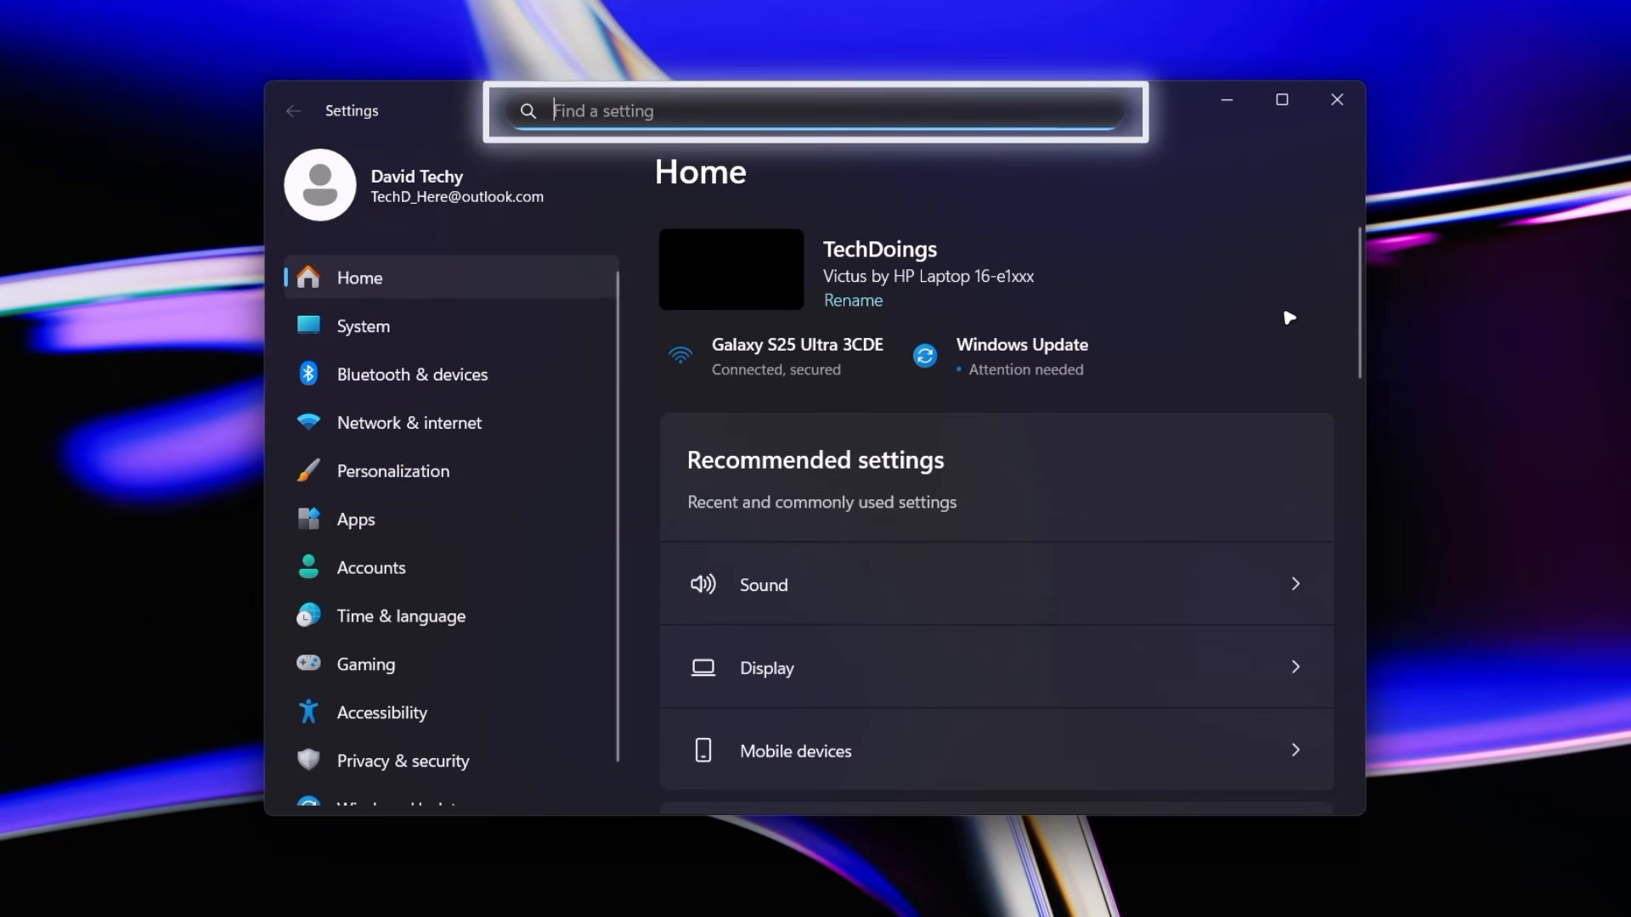
pyautogui.scroll(-10, 1136, 352)
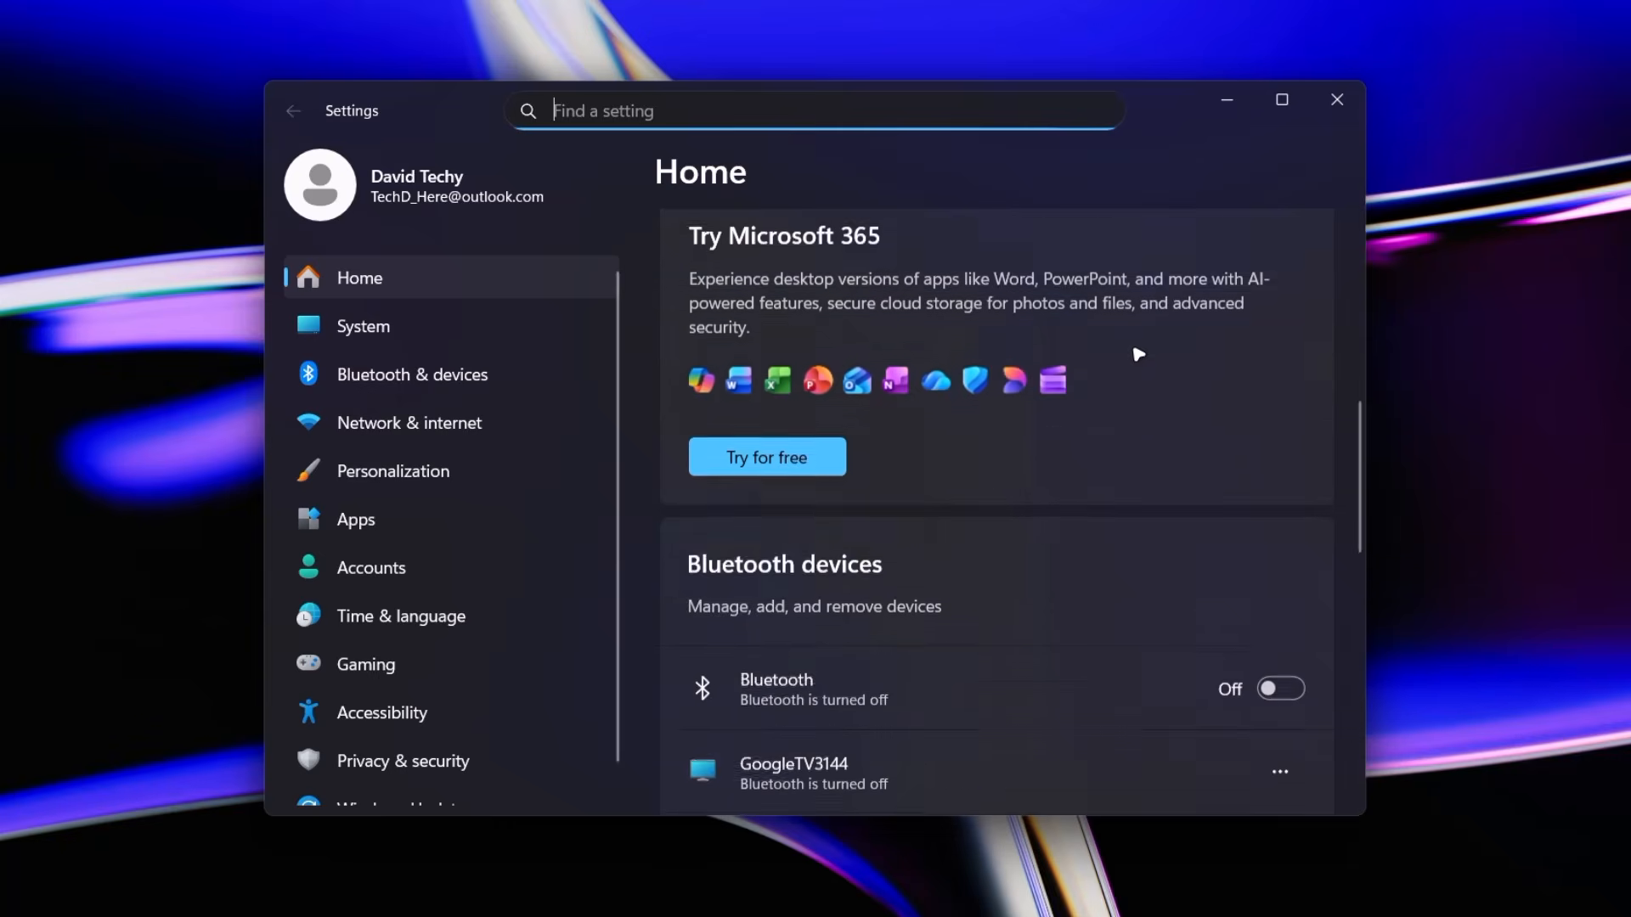
pyautogui.scroll(10, 1138, 353)
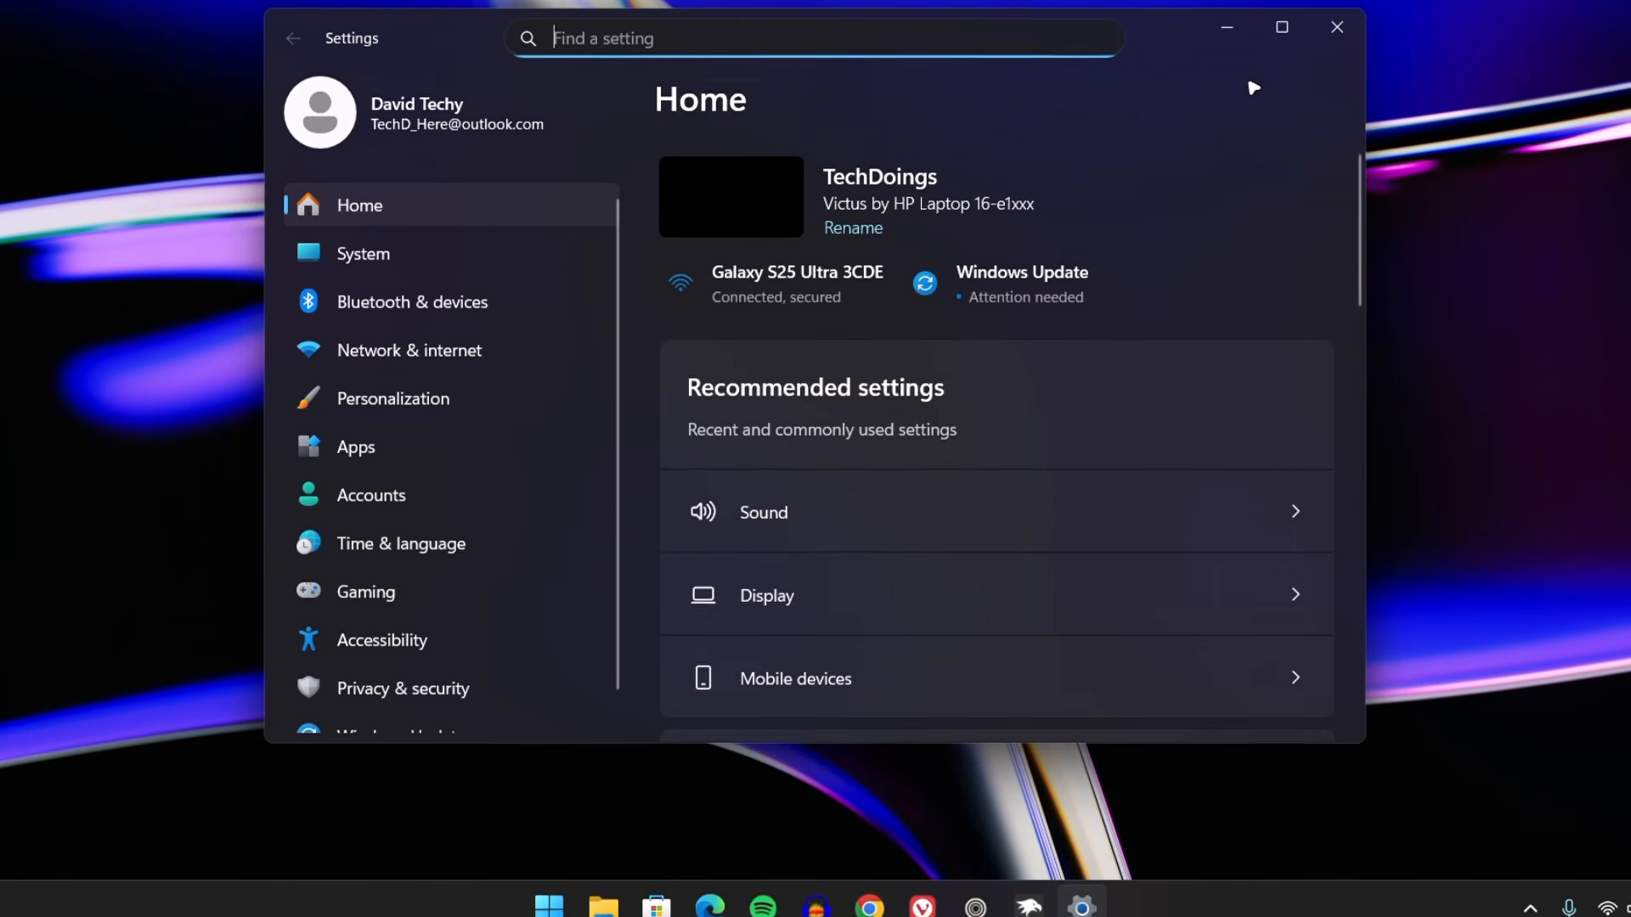
# Switch back to Windhawk, change the mod's theme to ClassicSearchBar, and save the settings.
pyautogui.click(1037, 885)
pyautogui.click(498, 568)
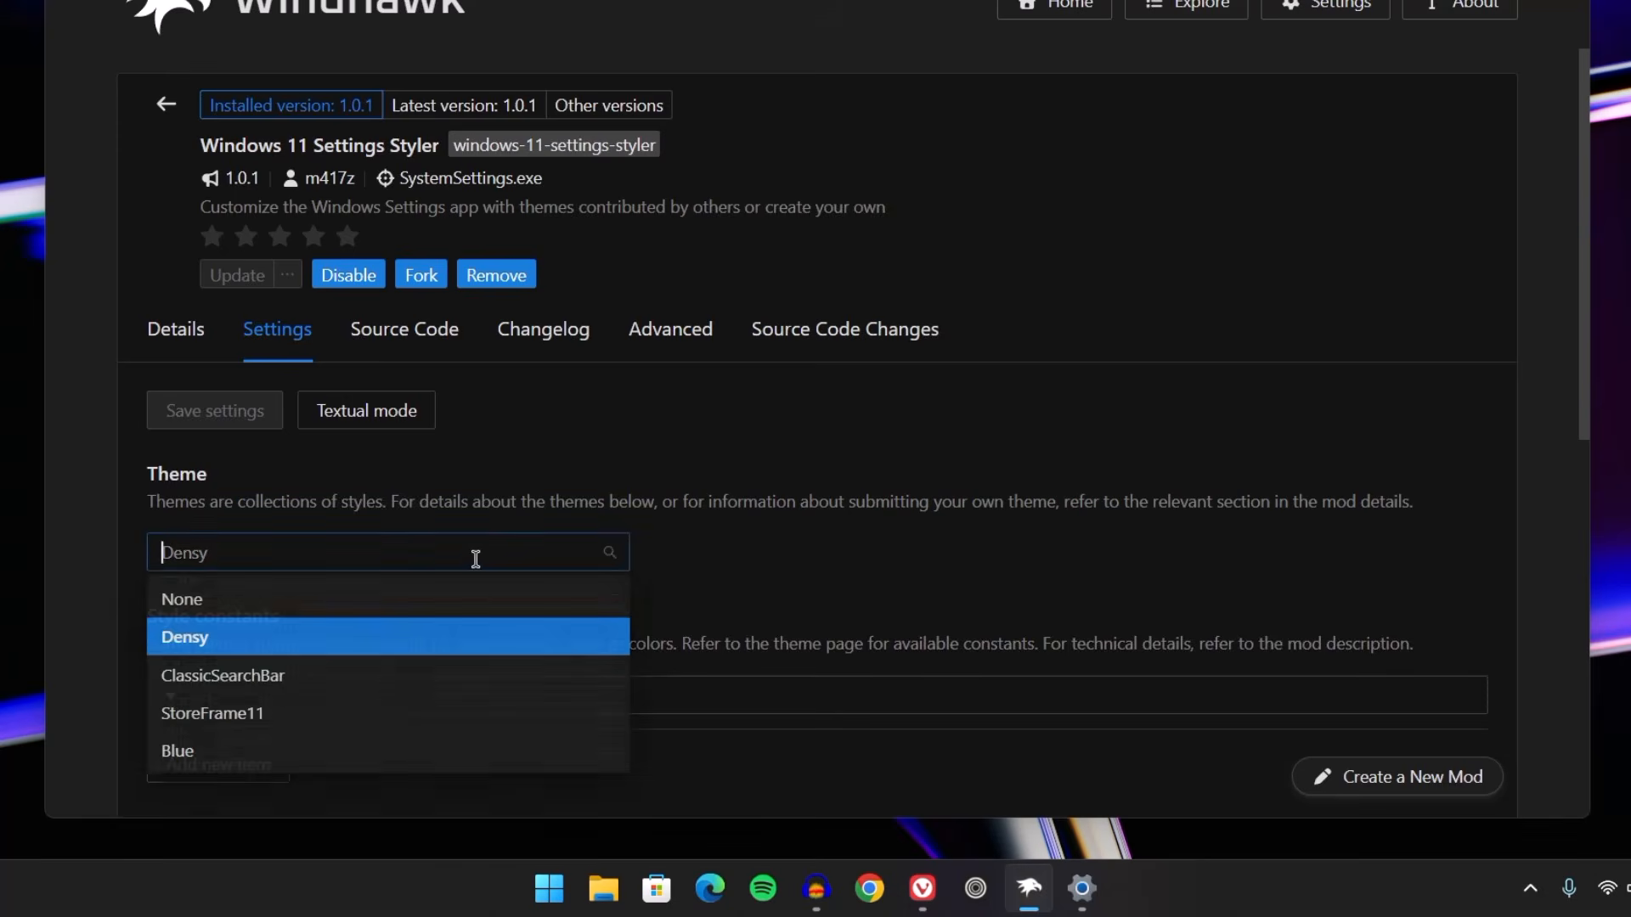
pyautogui.click(235, 684)
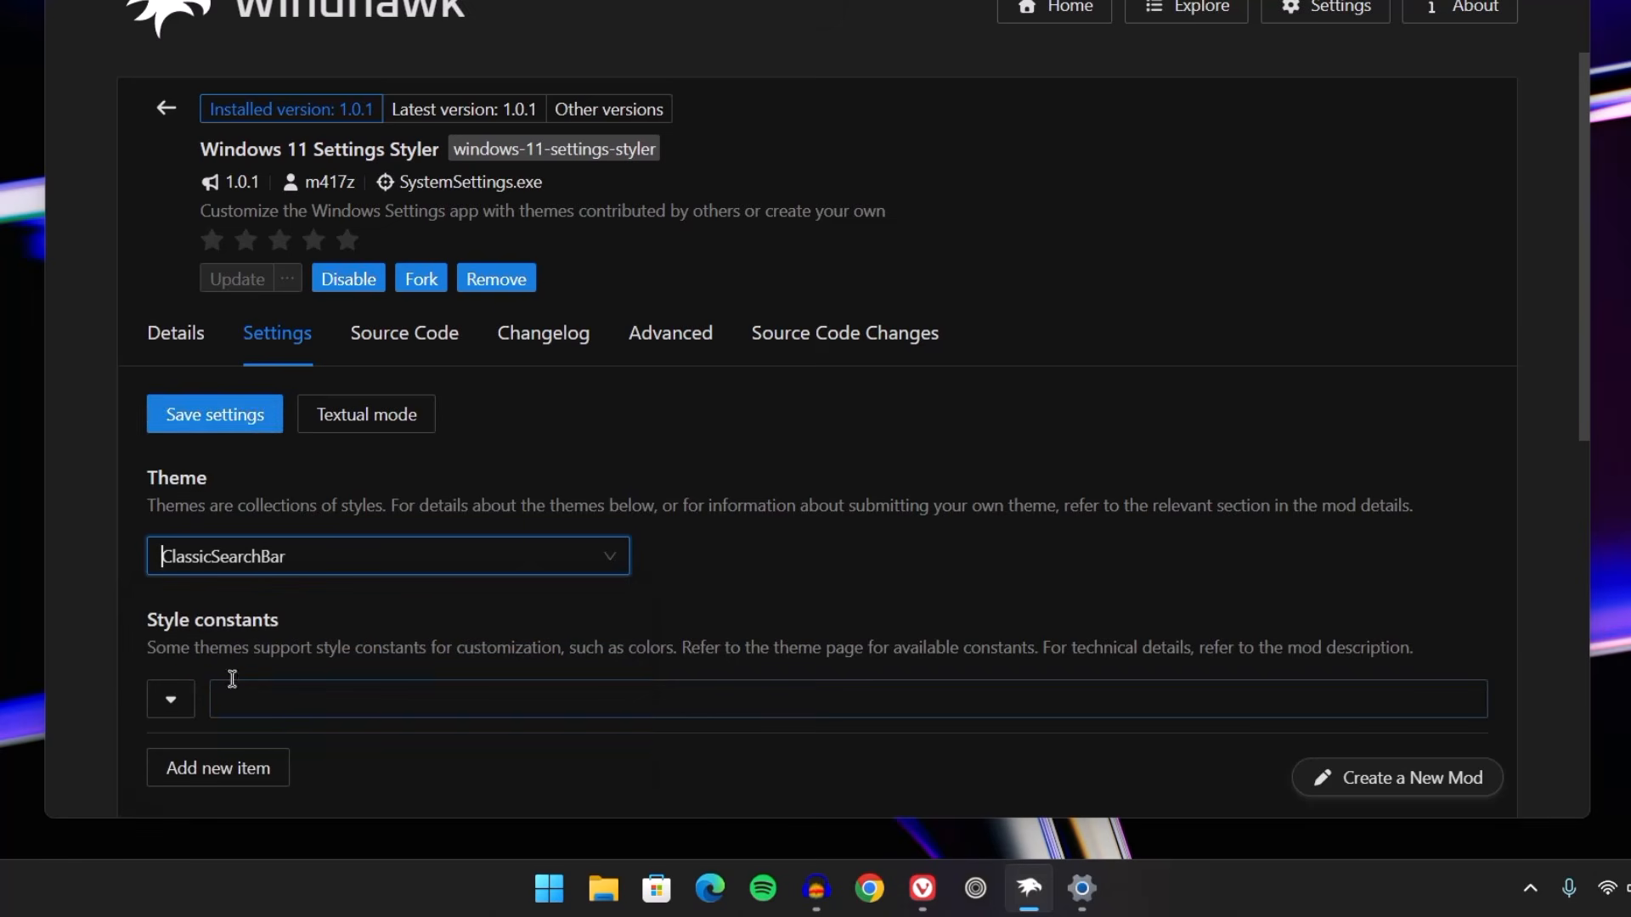
pyautogui.click(253, 421)
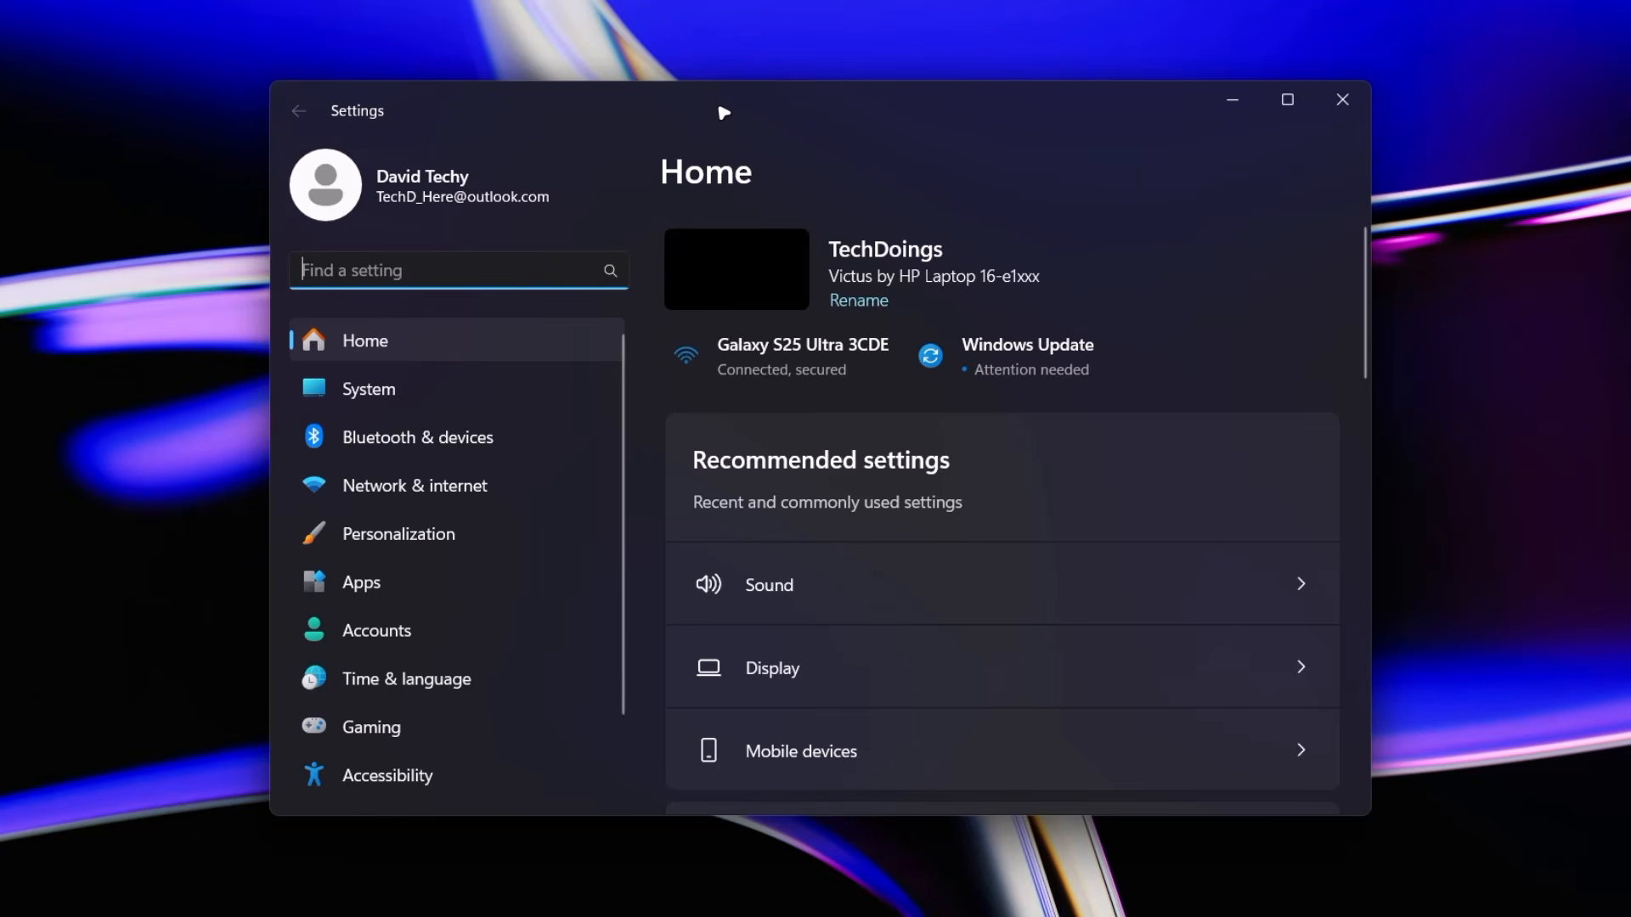
# Return to Windhawk, save StoreFrame11 as the mod's theme, and check the Settings Home page.
pyautogui.click(1033, 888)
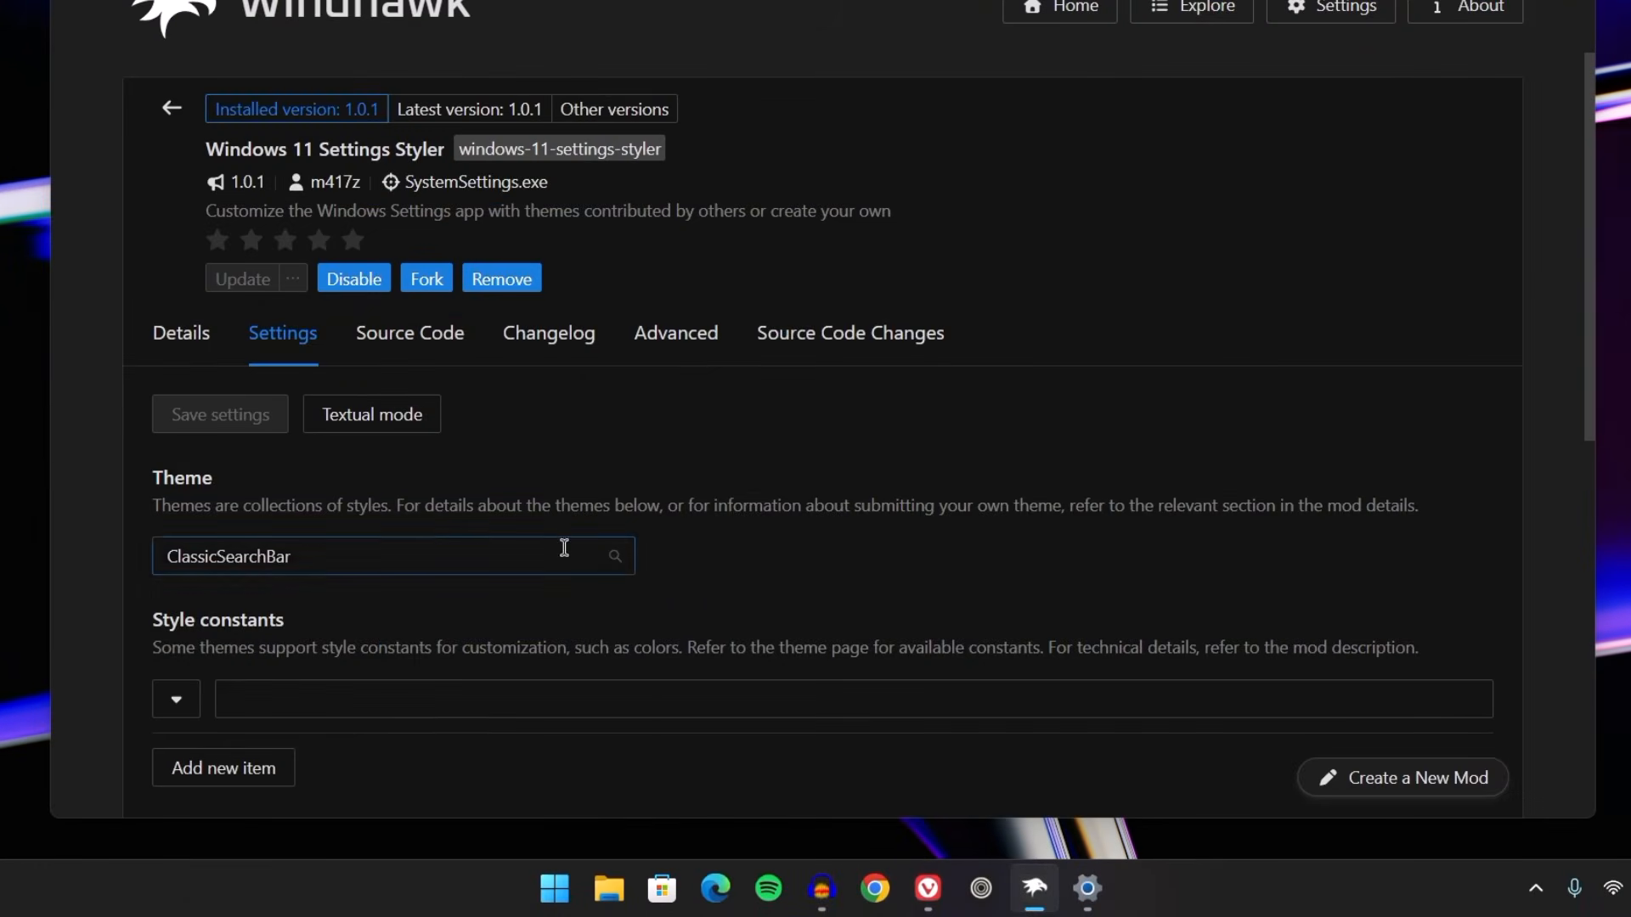
pyautogui.click(564, 548)
pyautogui.click(225, 727)
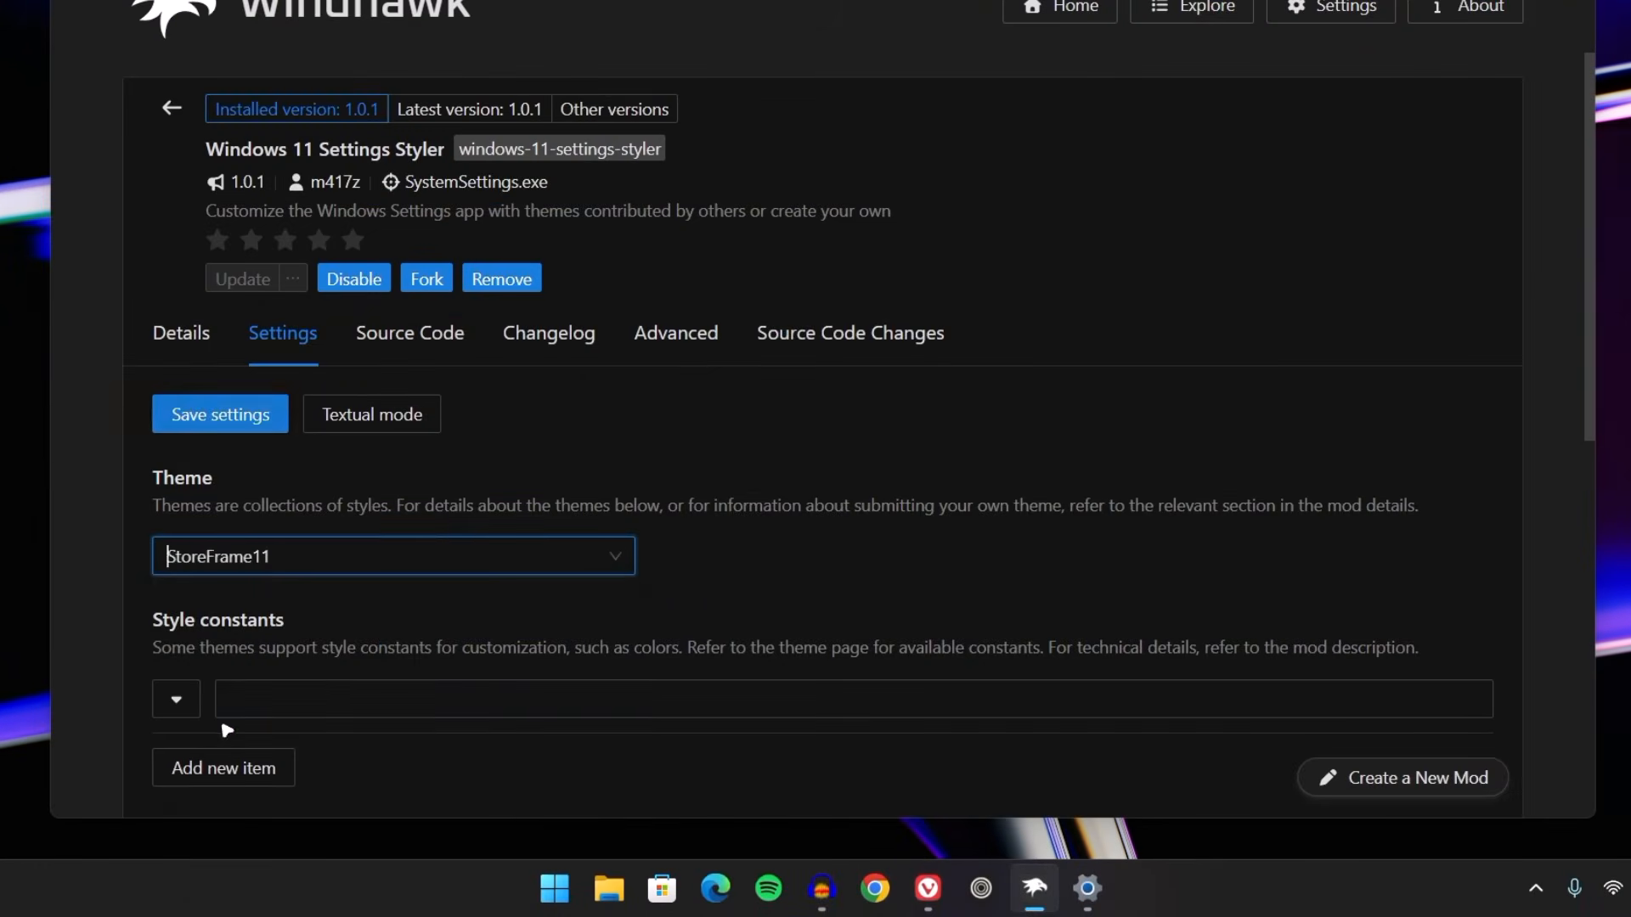
pyautogui.click(261, 417)
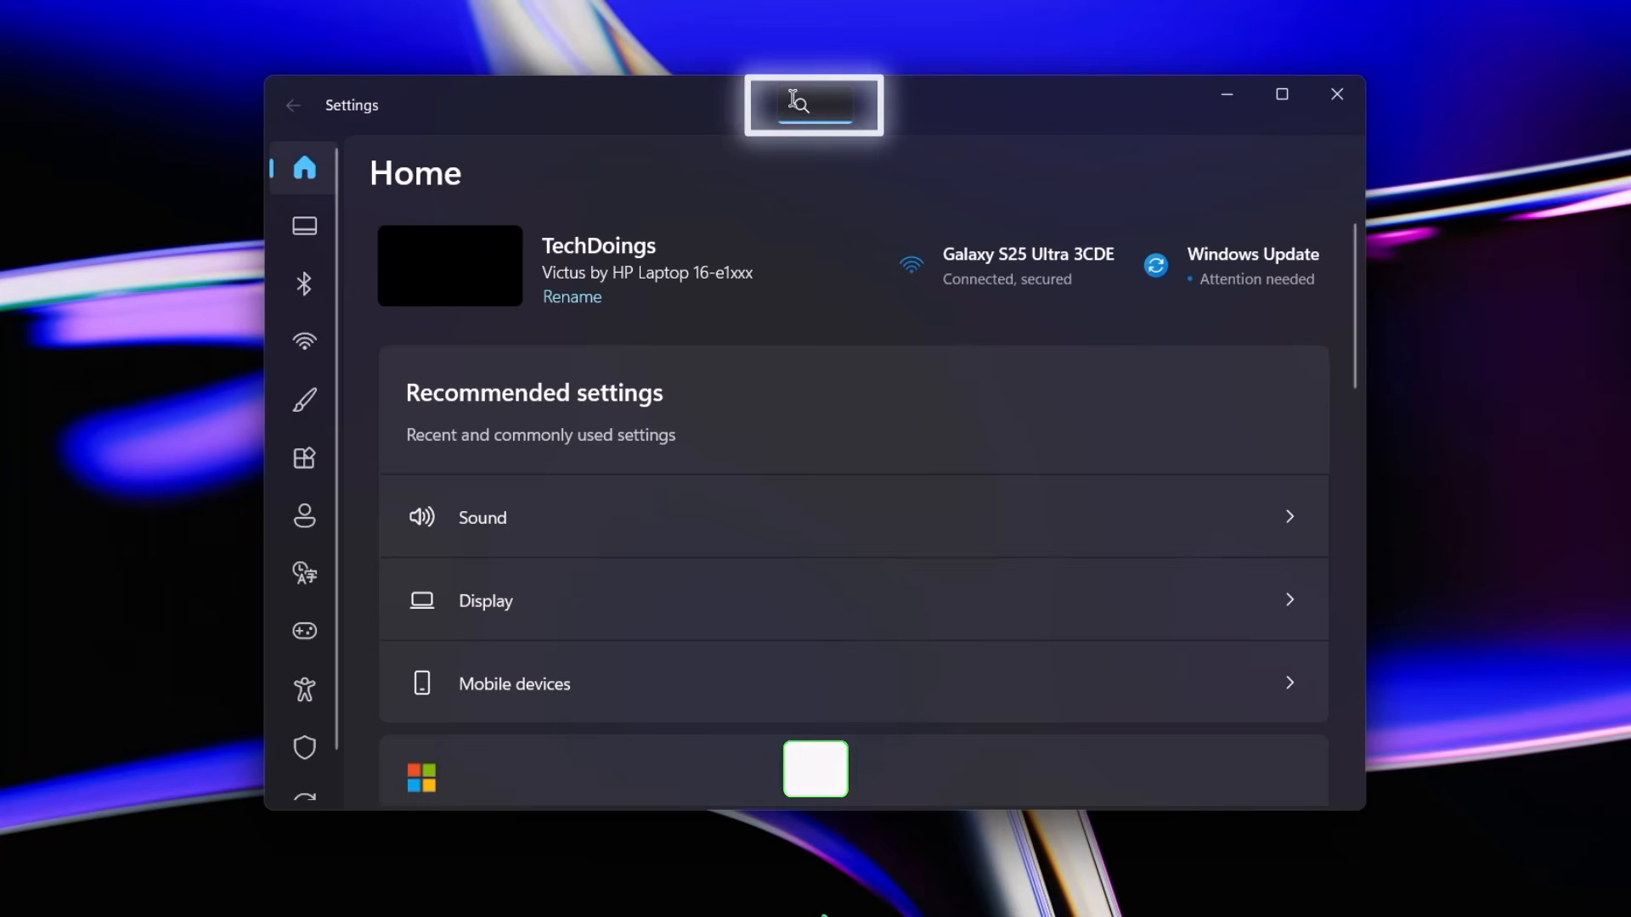
pyautogui.moveTo(1354, 327); pyautogui.dragTo(1322, 251)
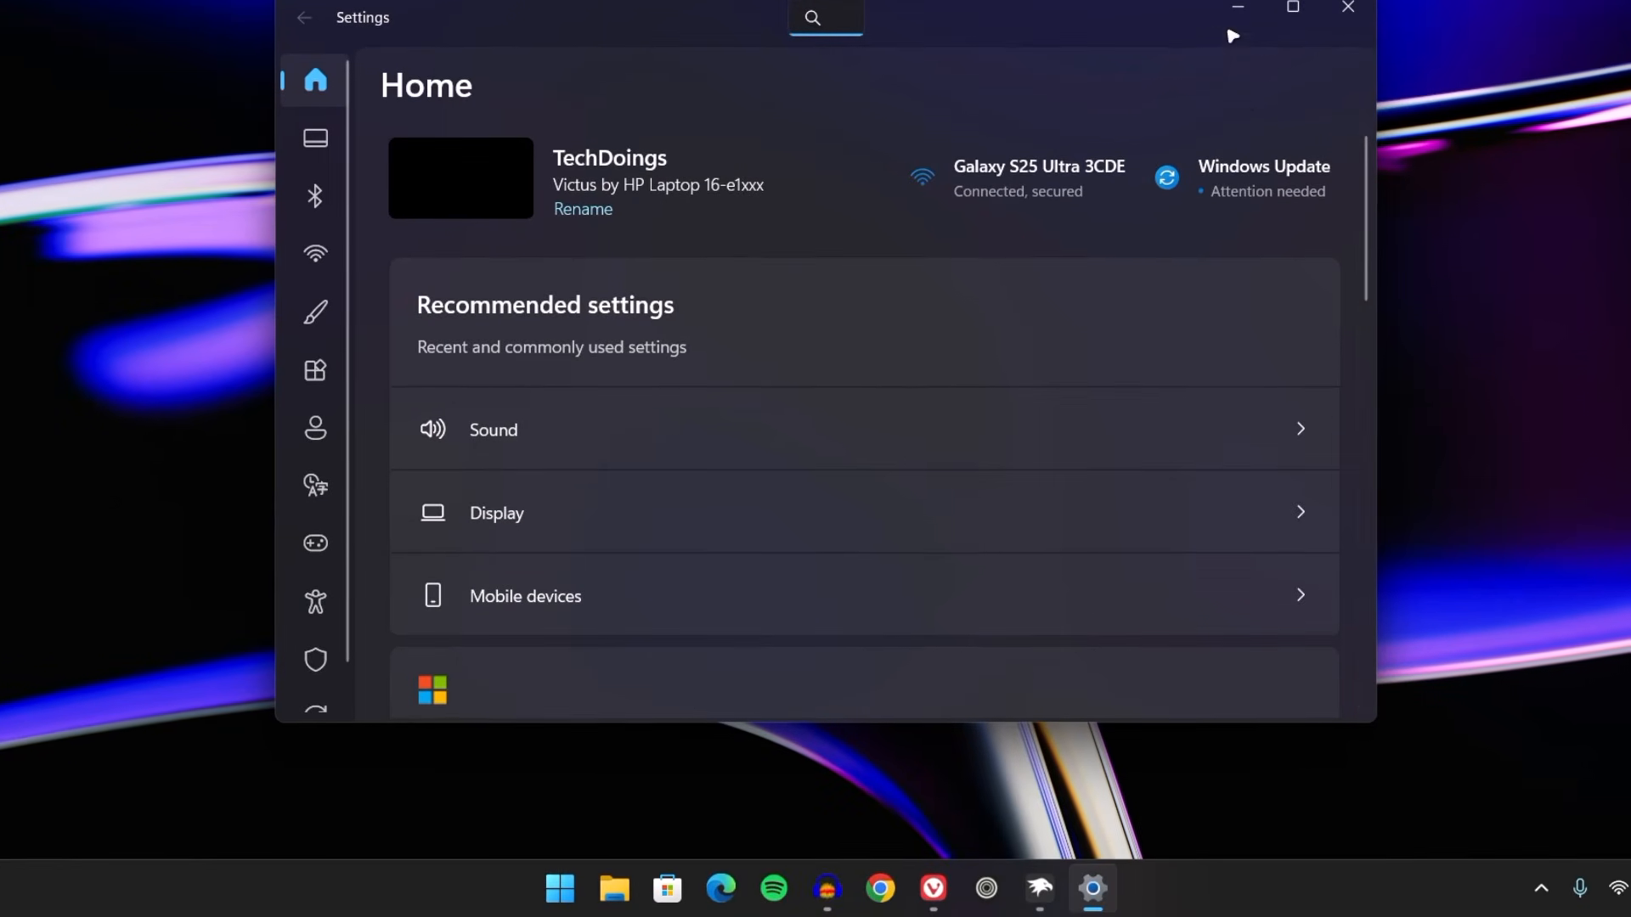
# Switch to Windhawk, save Blue as the mod's theme, and look over the Settings Home page.
pyautogui.click(1046, 894)
pyautogui.click(521, 623)
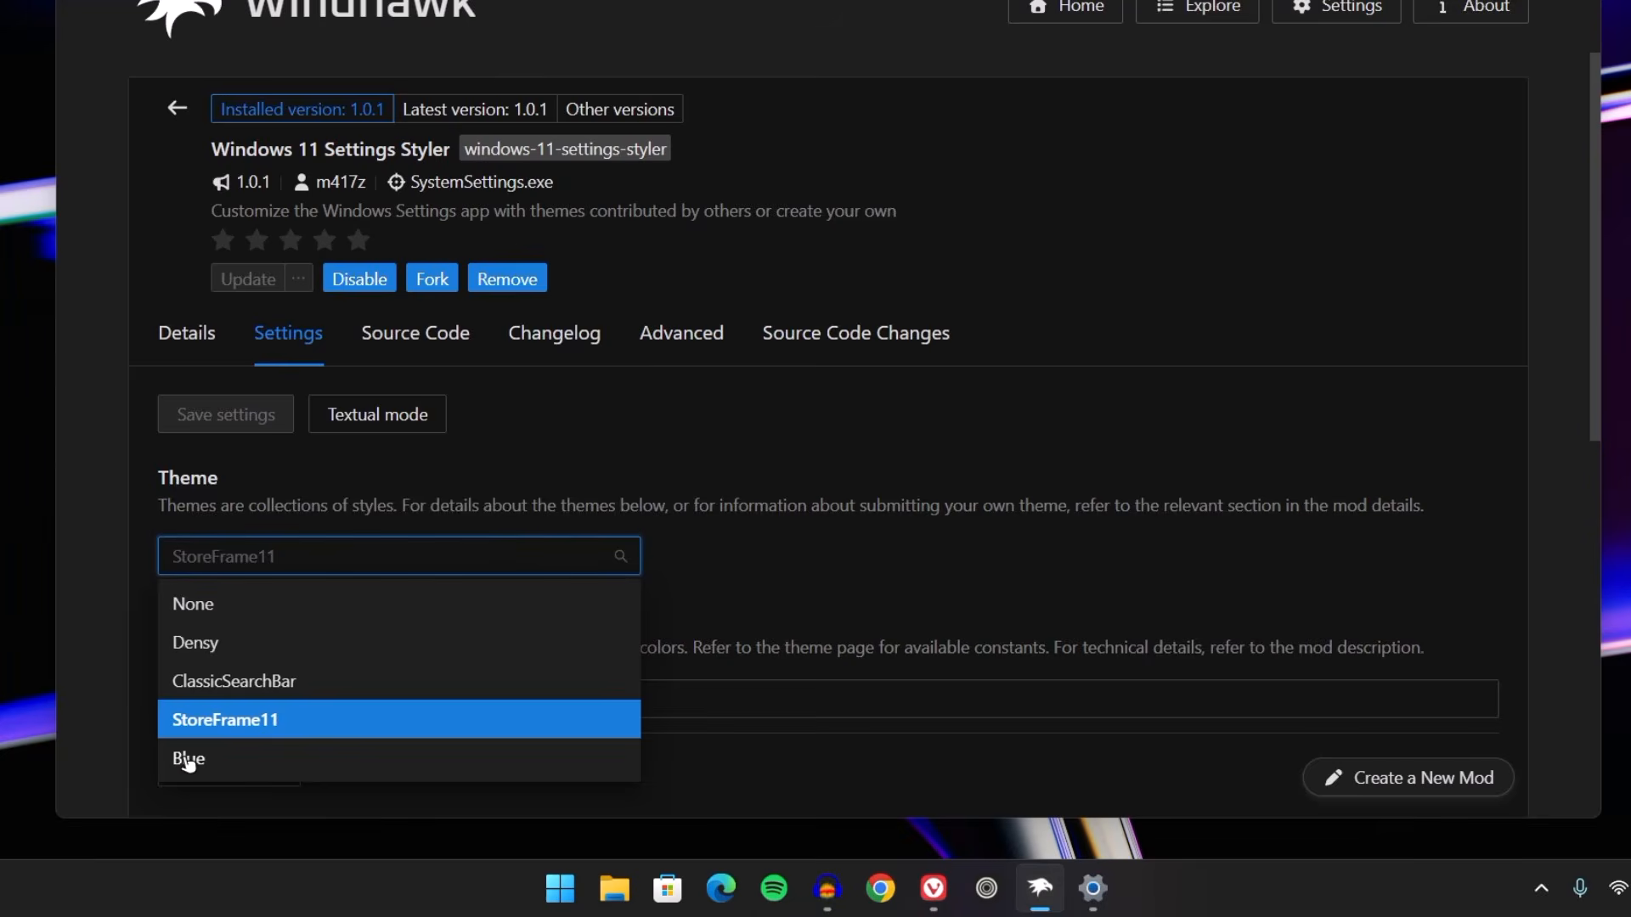
pyautogui.click(222, 757)
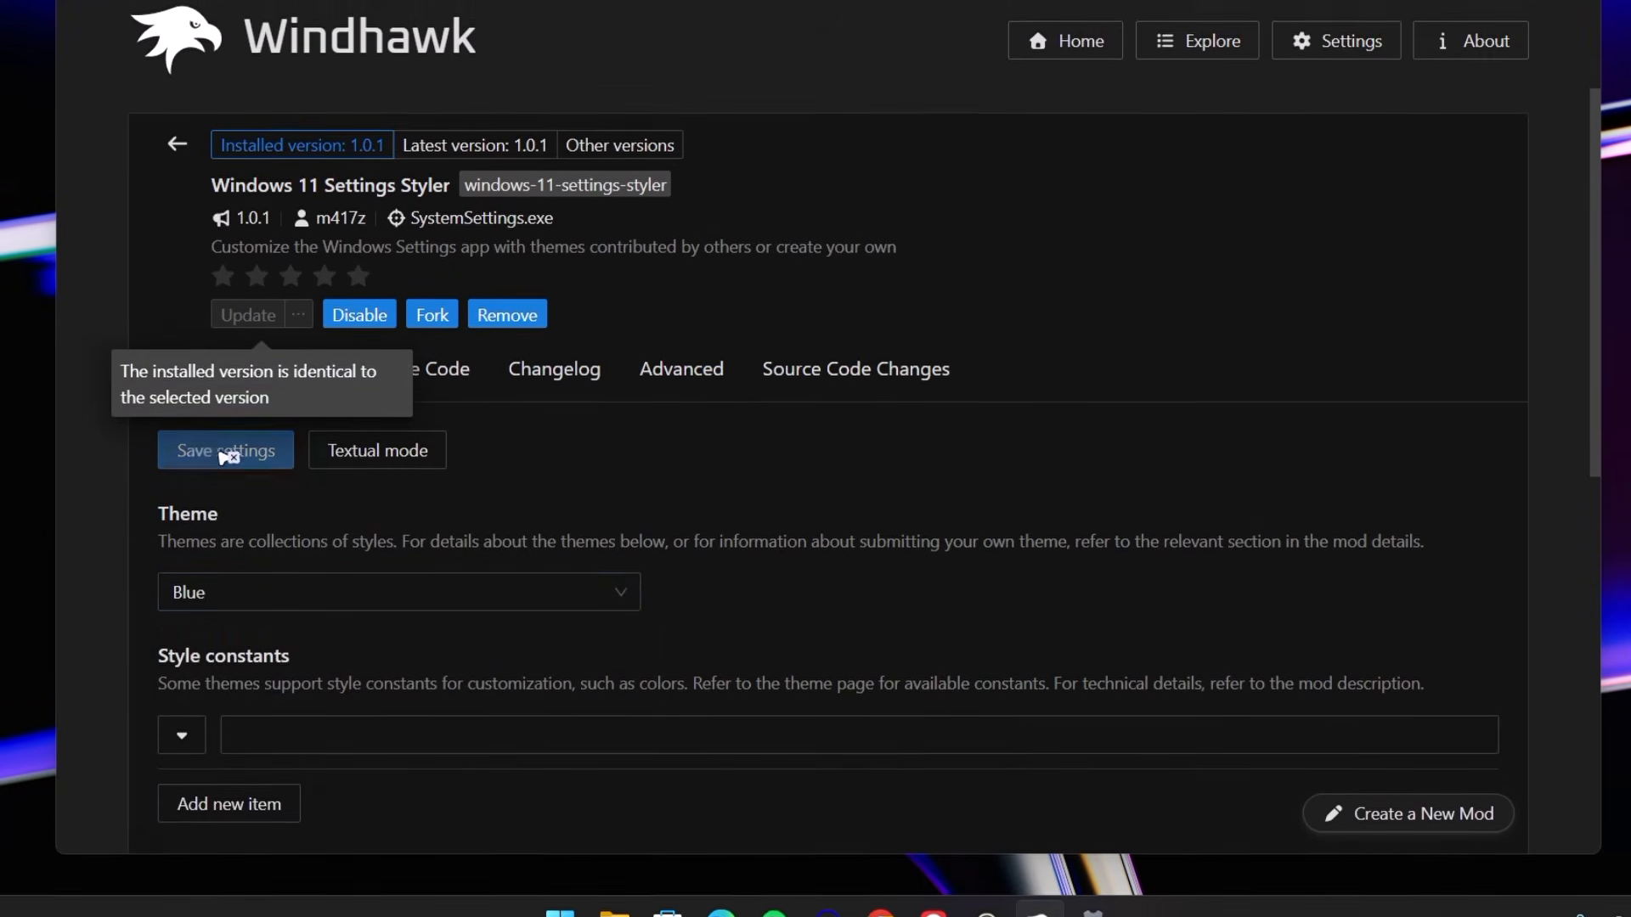
pyautogui.click(227, 454)
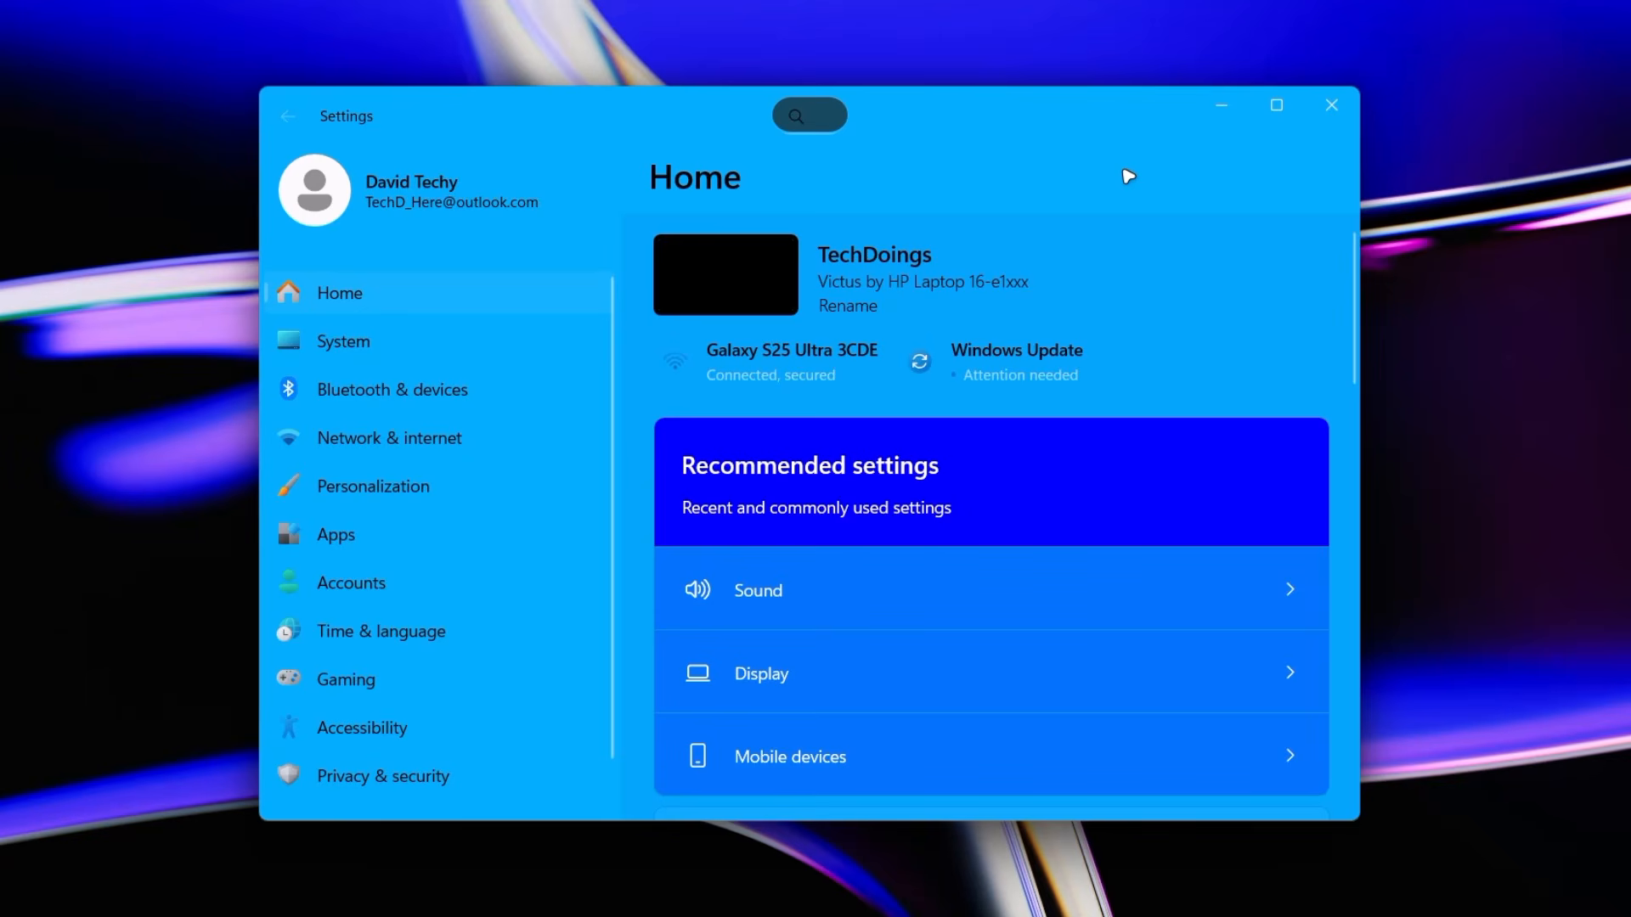
pyautogui.scroll(-5, 1337, 288)
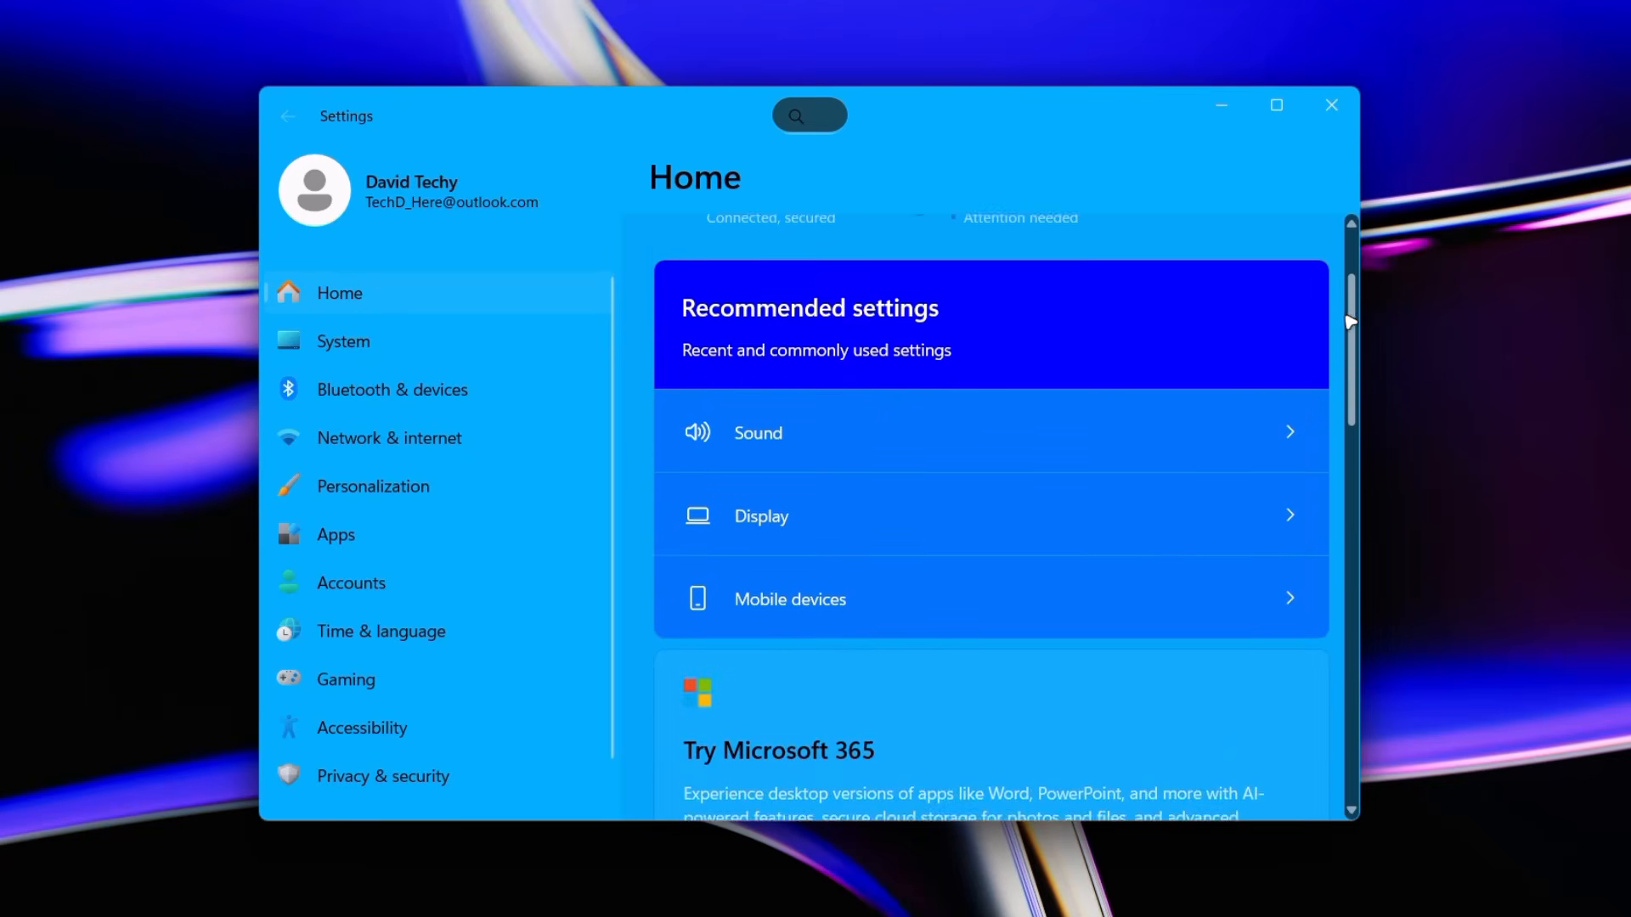
# Return from the Settings Home page to Windhawk, set the mod's theme to StoreFrame11, and save the settings.
pyautogui.scroll(2, 1333, 404)
pyautogui.scroll(-3, 1333, 405)
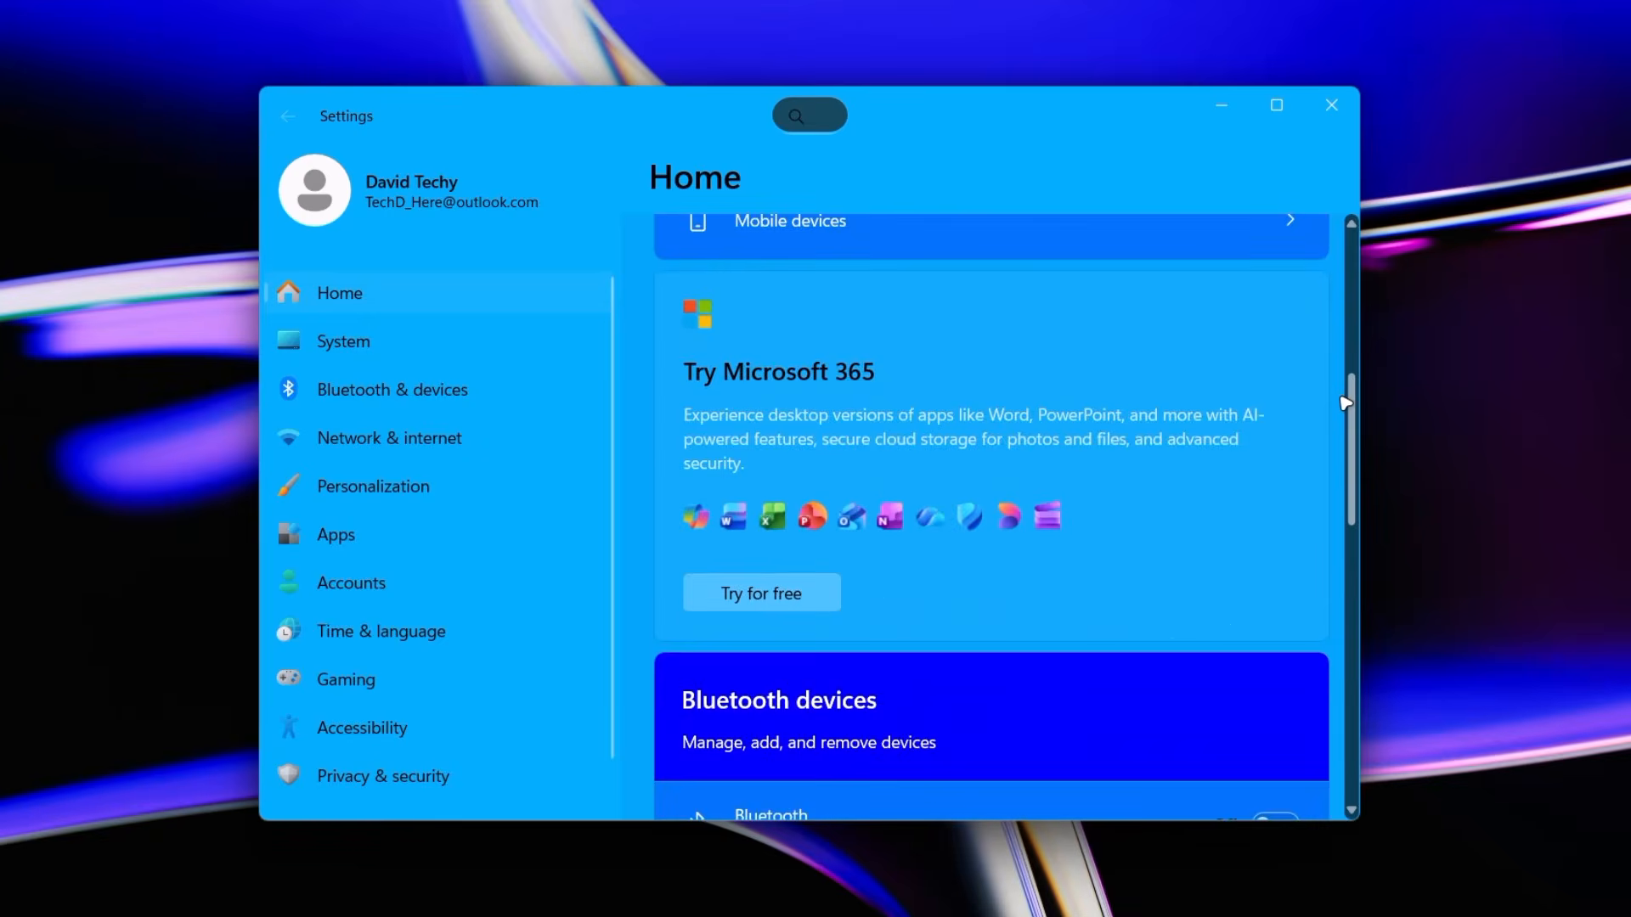
pyautogui.scroll(6, 972, 455)
pyautogui.click(1013, 892)
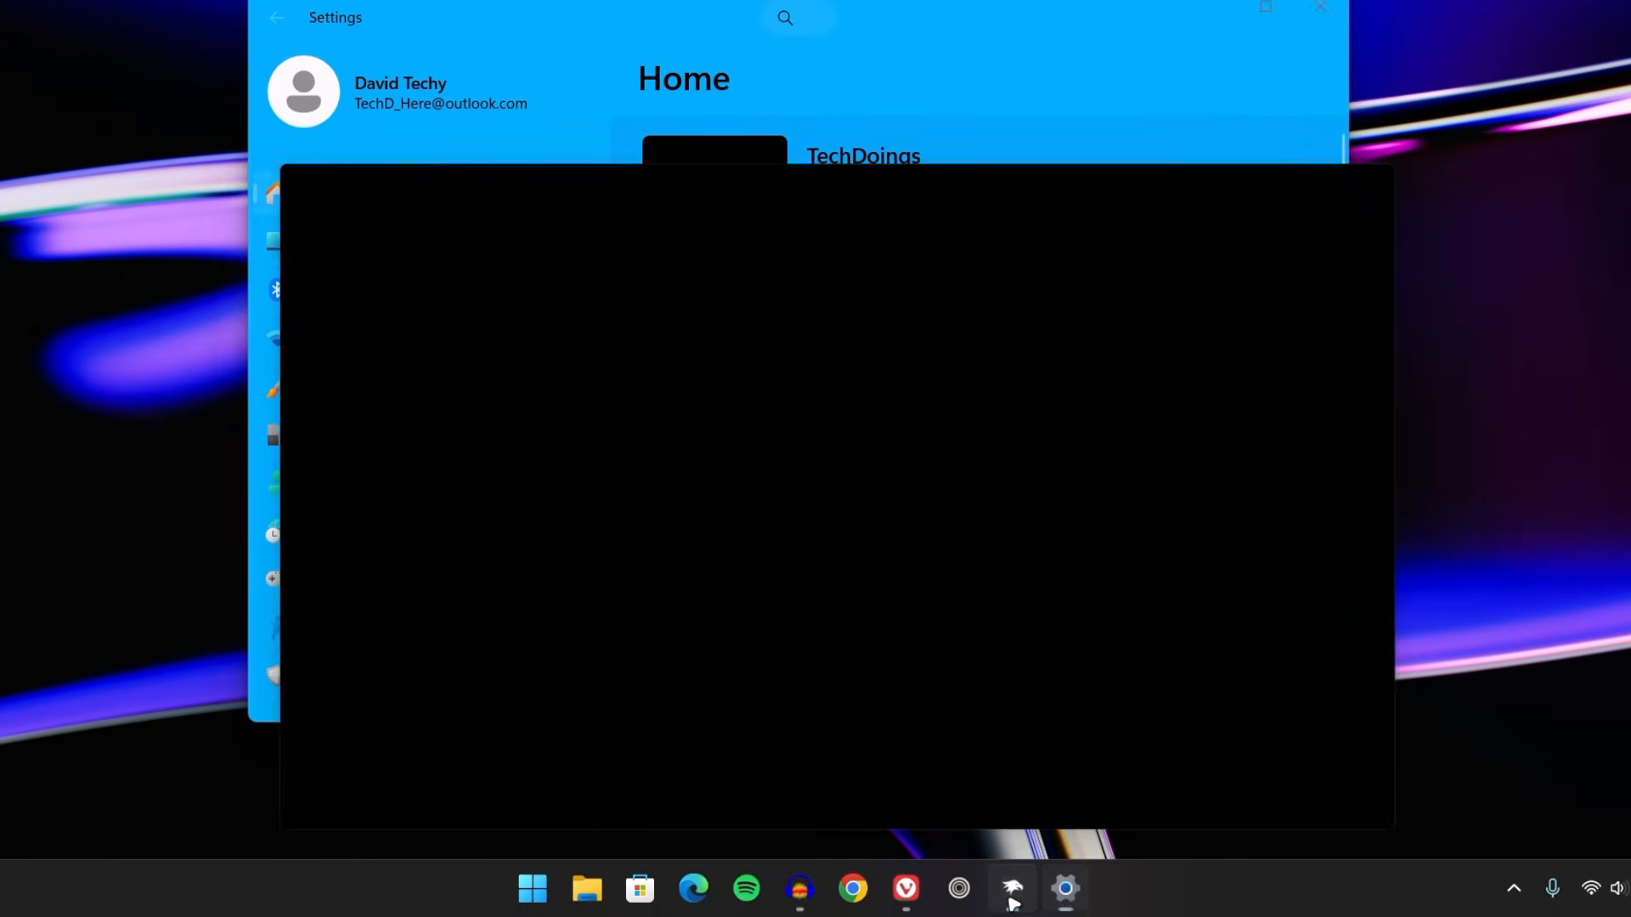
pyautogui.click(384, 544)
pyautogui.click(255, 718)
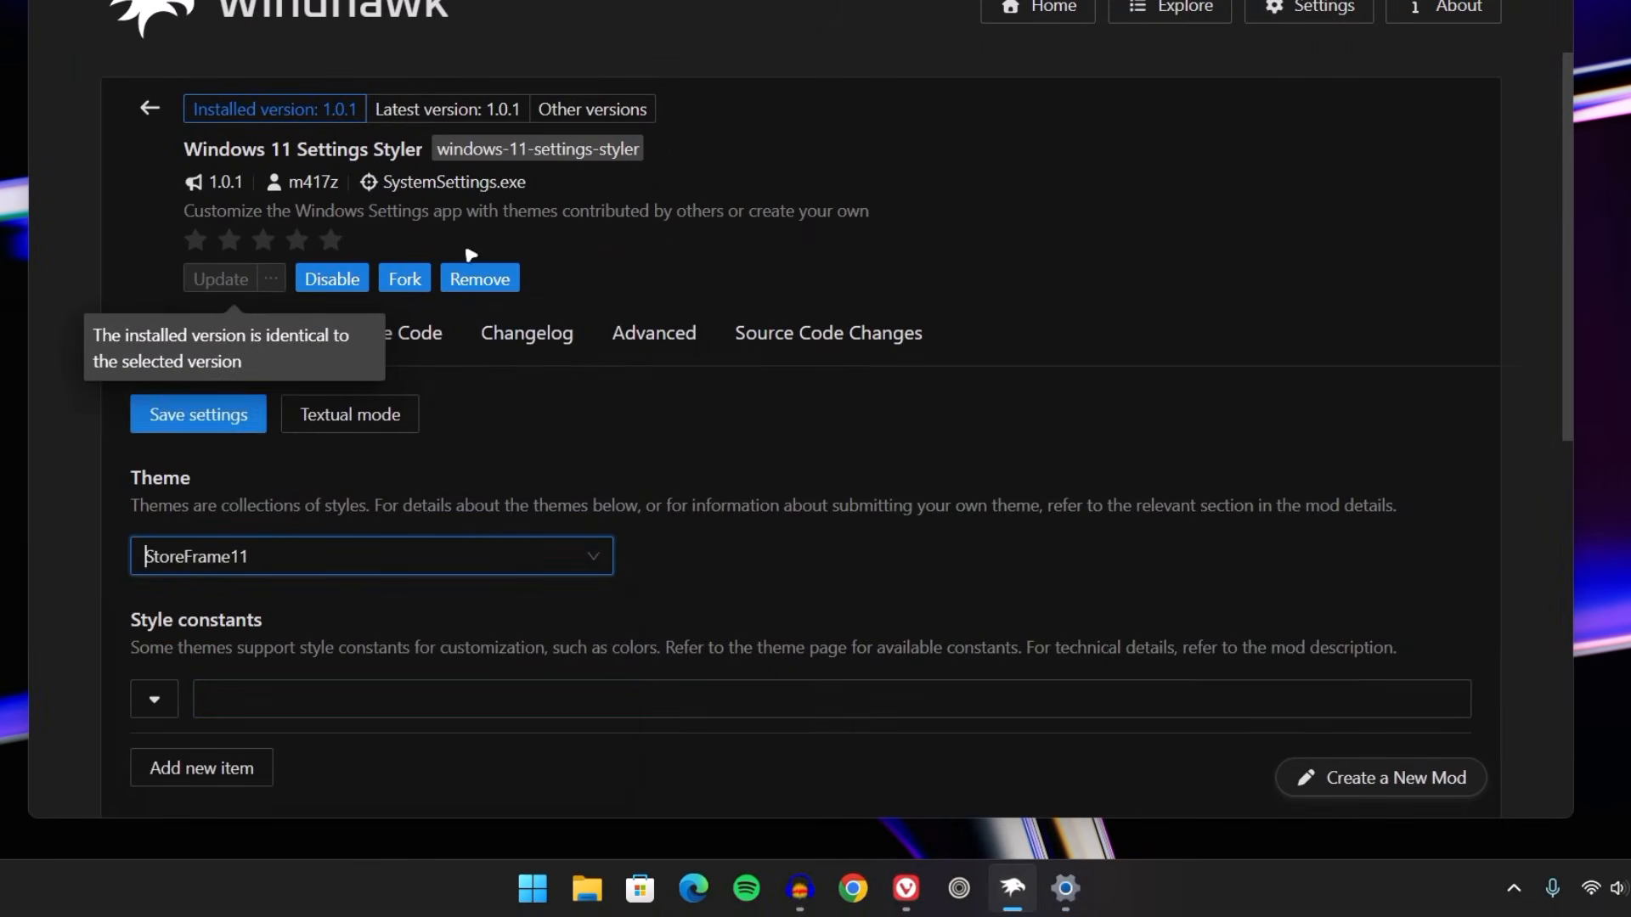
pyautogui.click(213, 415)
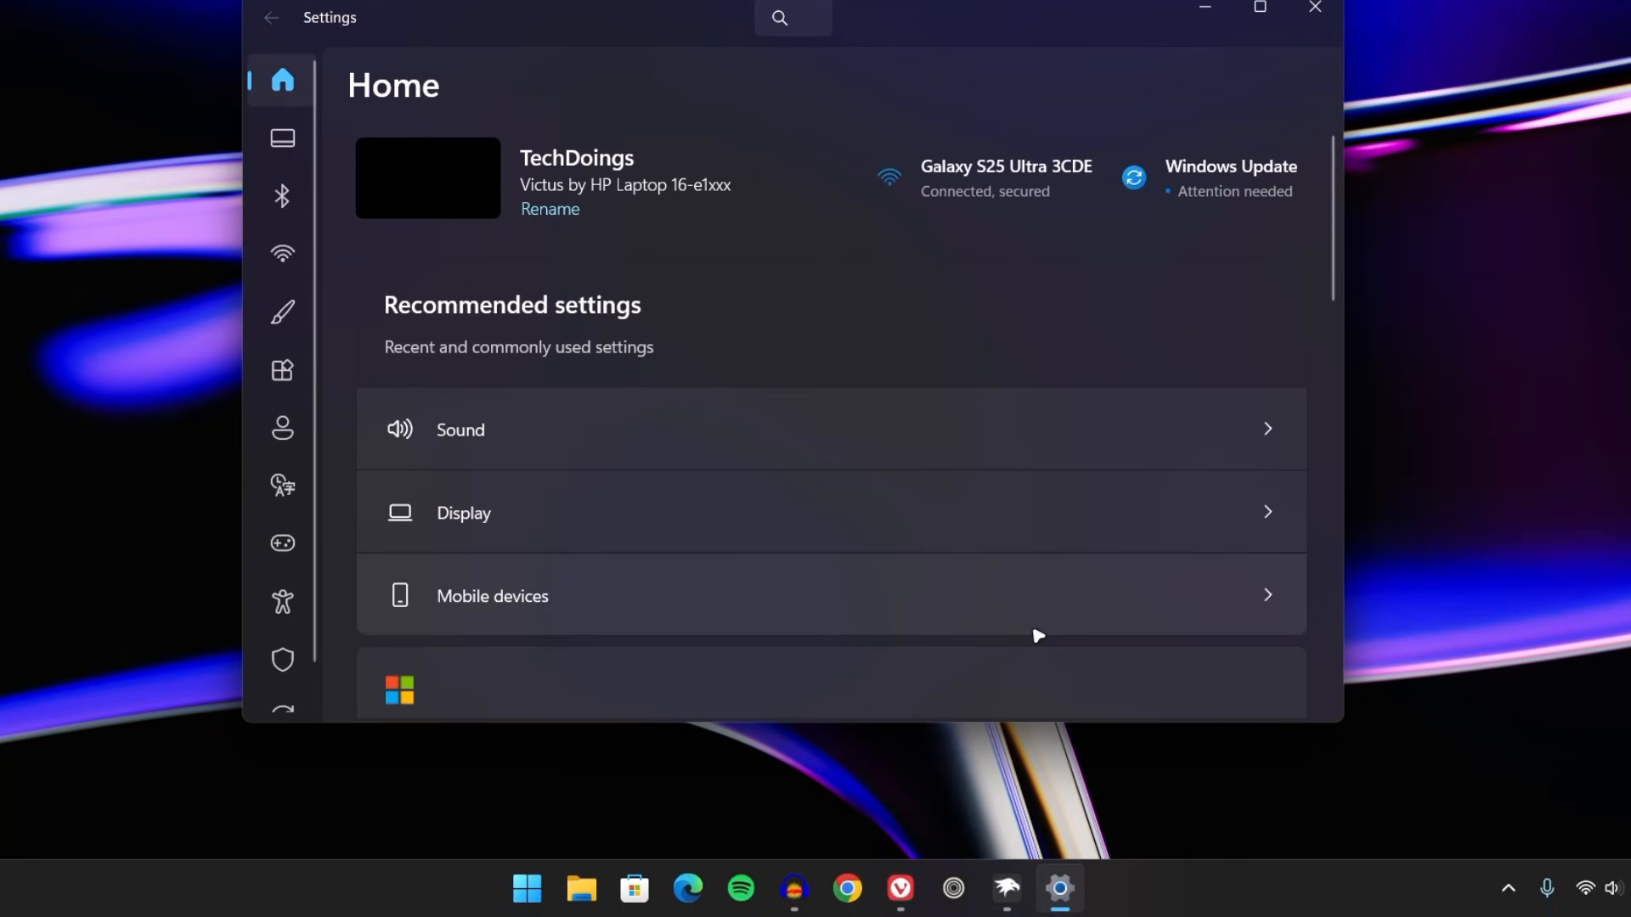
# Open the Win11 Settings Code file from the WP & CODES_TECHDOINGS folder, copy its entire text, and minimize the editor.
pyautogui.click(581, 888)
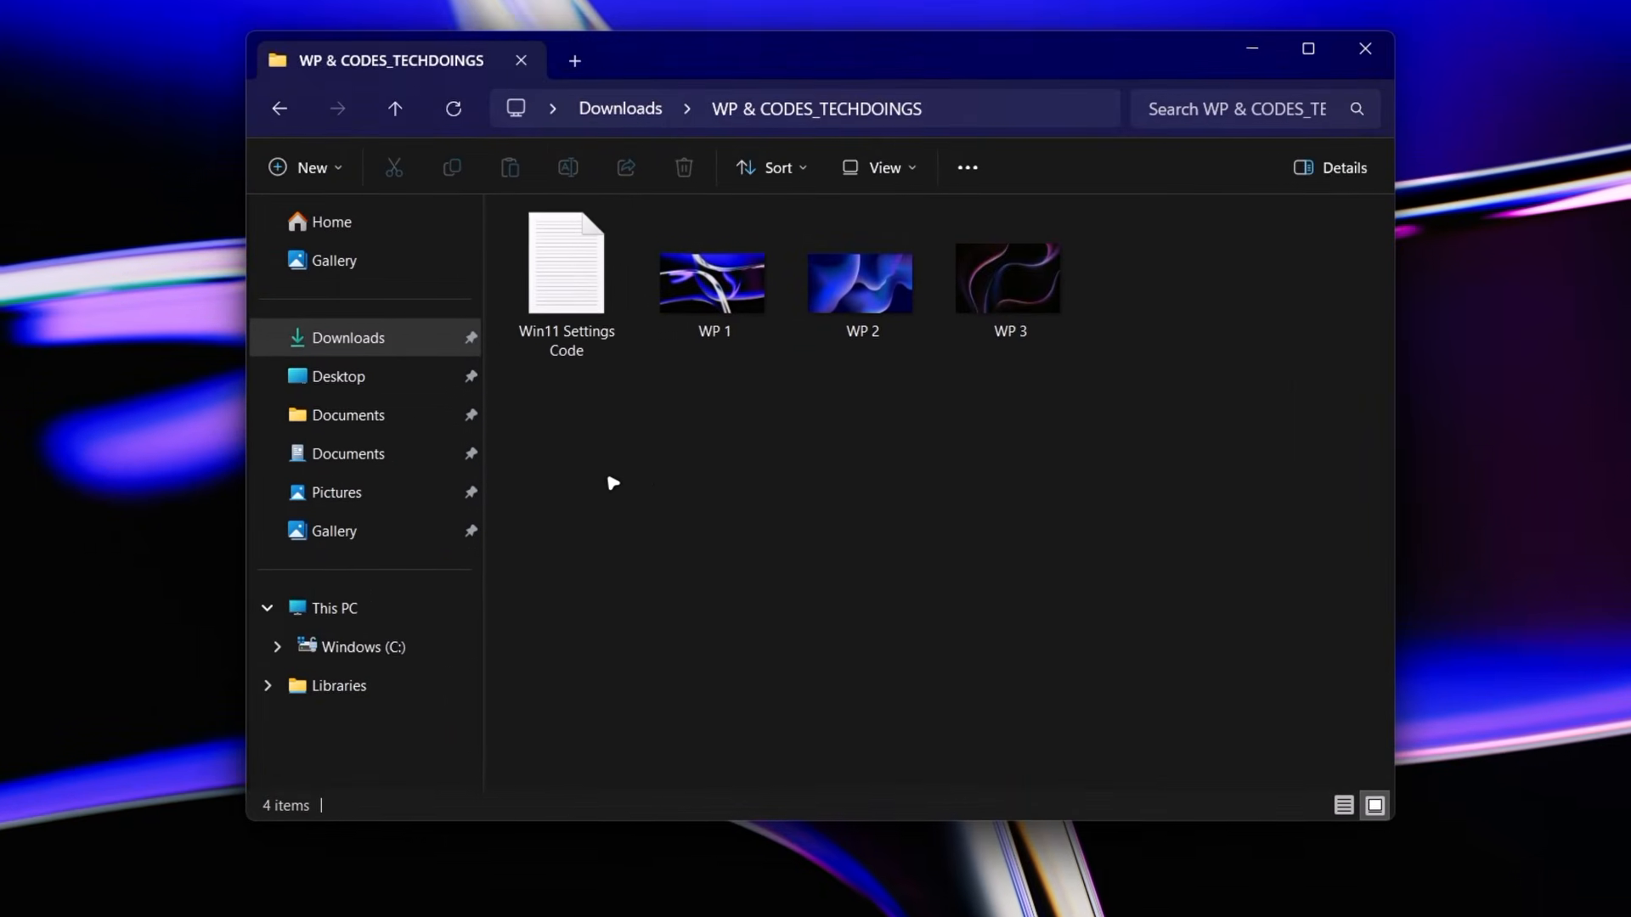
pyautogui.doubleClick(583, 324)
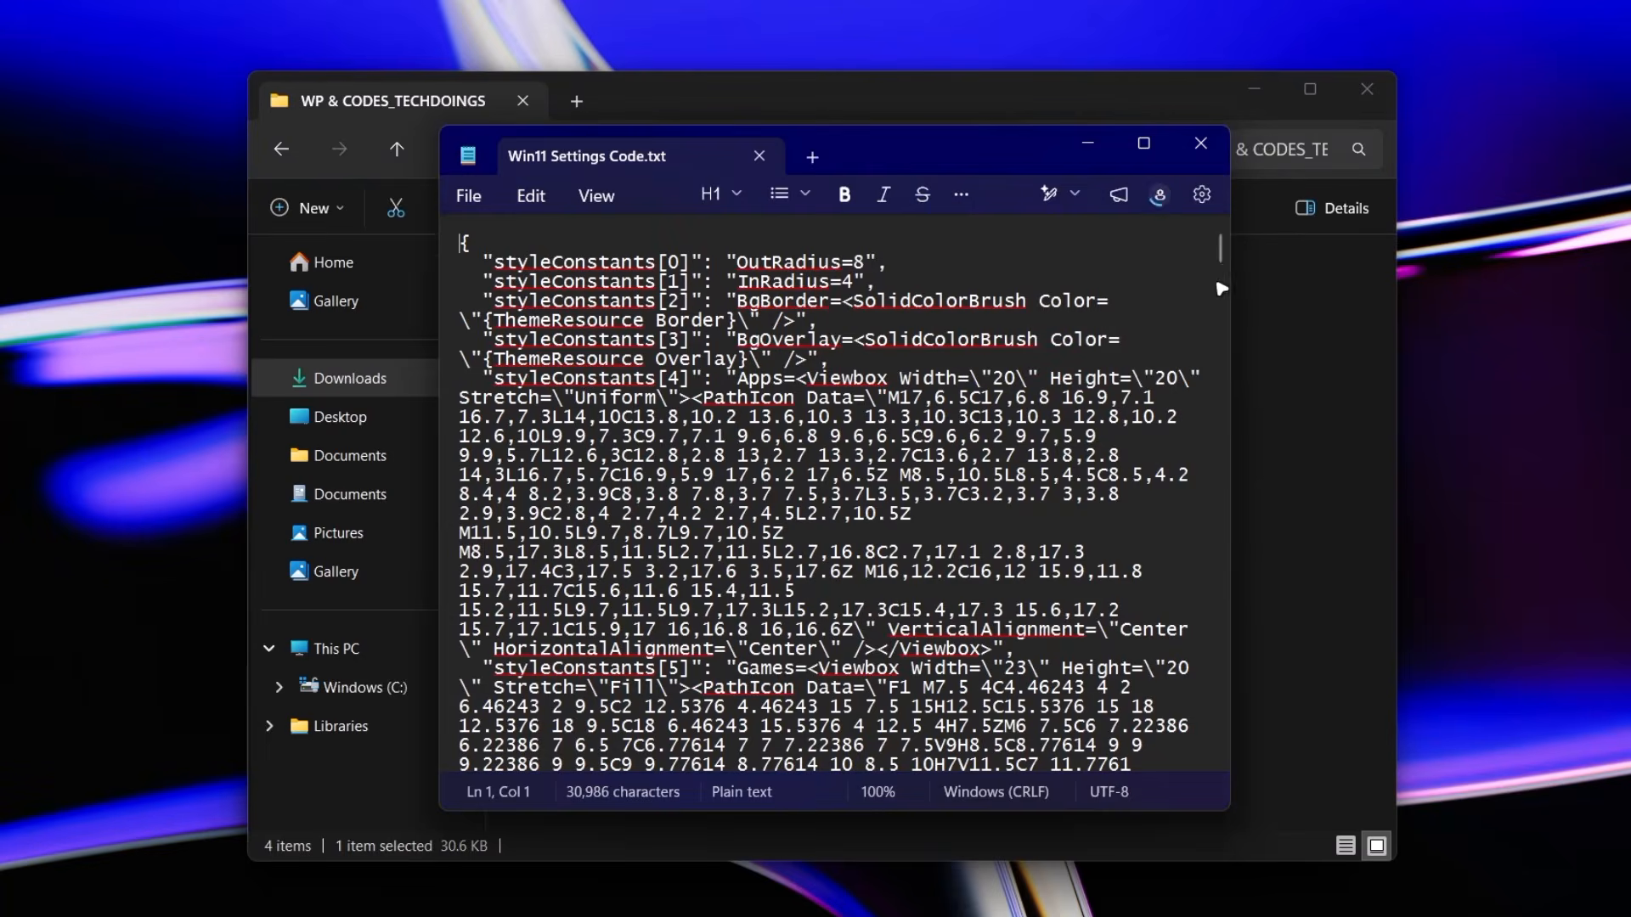
pyautogui.scroll(-20, 1170, 422)
pyautogui.click(1171, 422)
pyautogui.hotkey('ctrl', 'a')
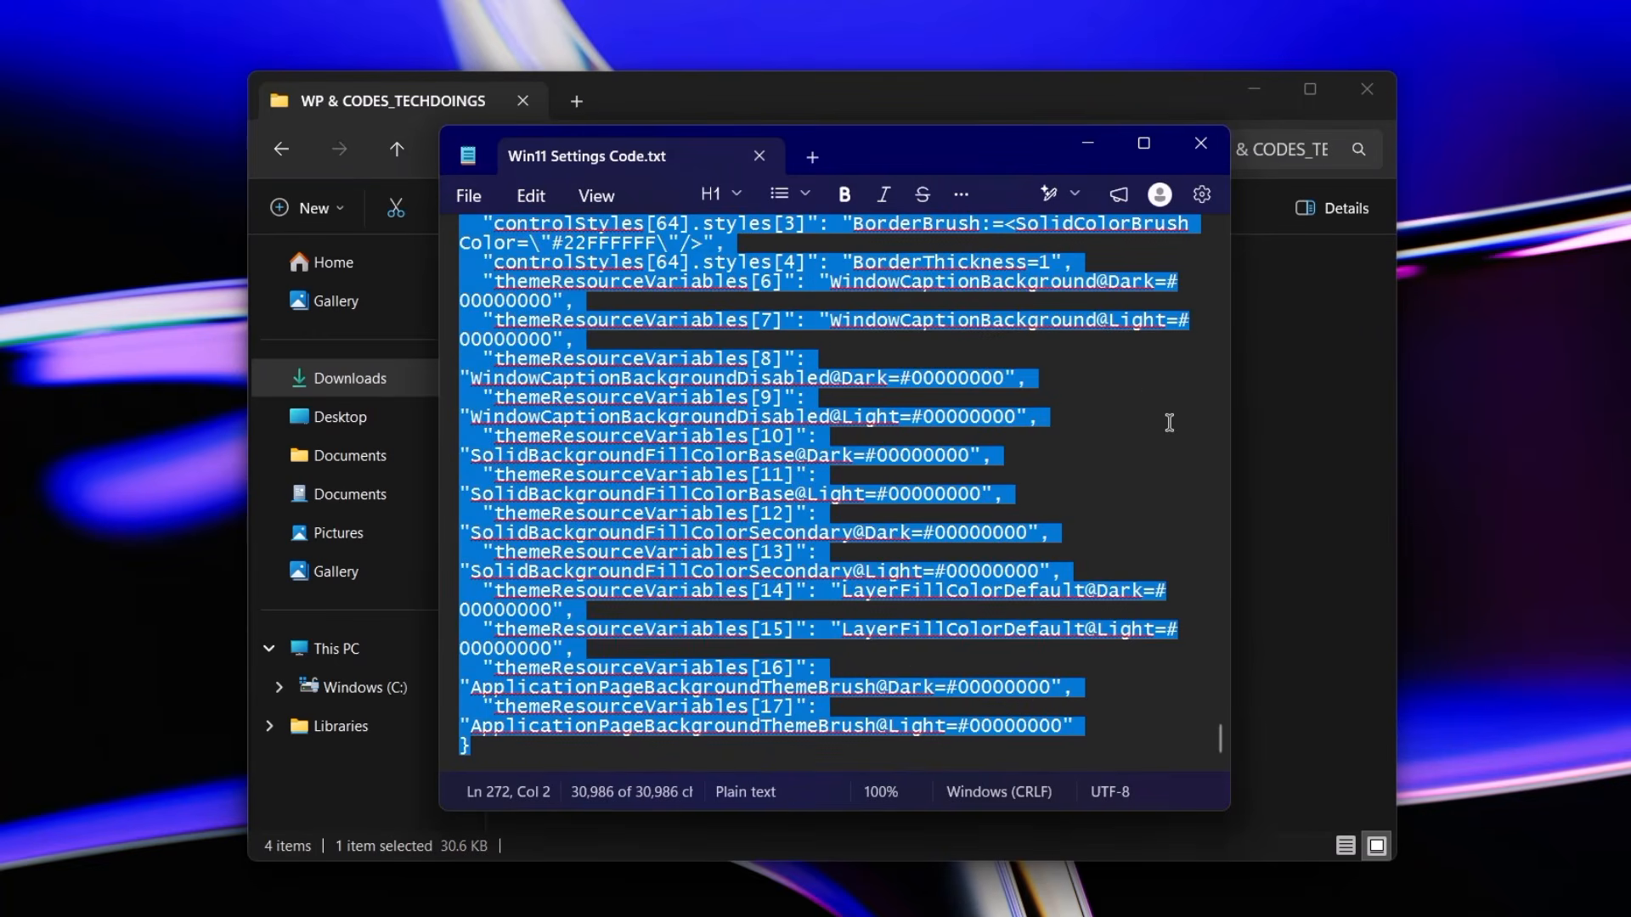
pyautogui.rightClick(665, 330)
pyautogui.click(786, 371)
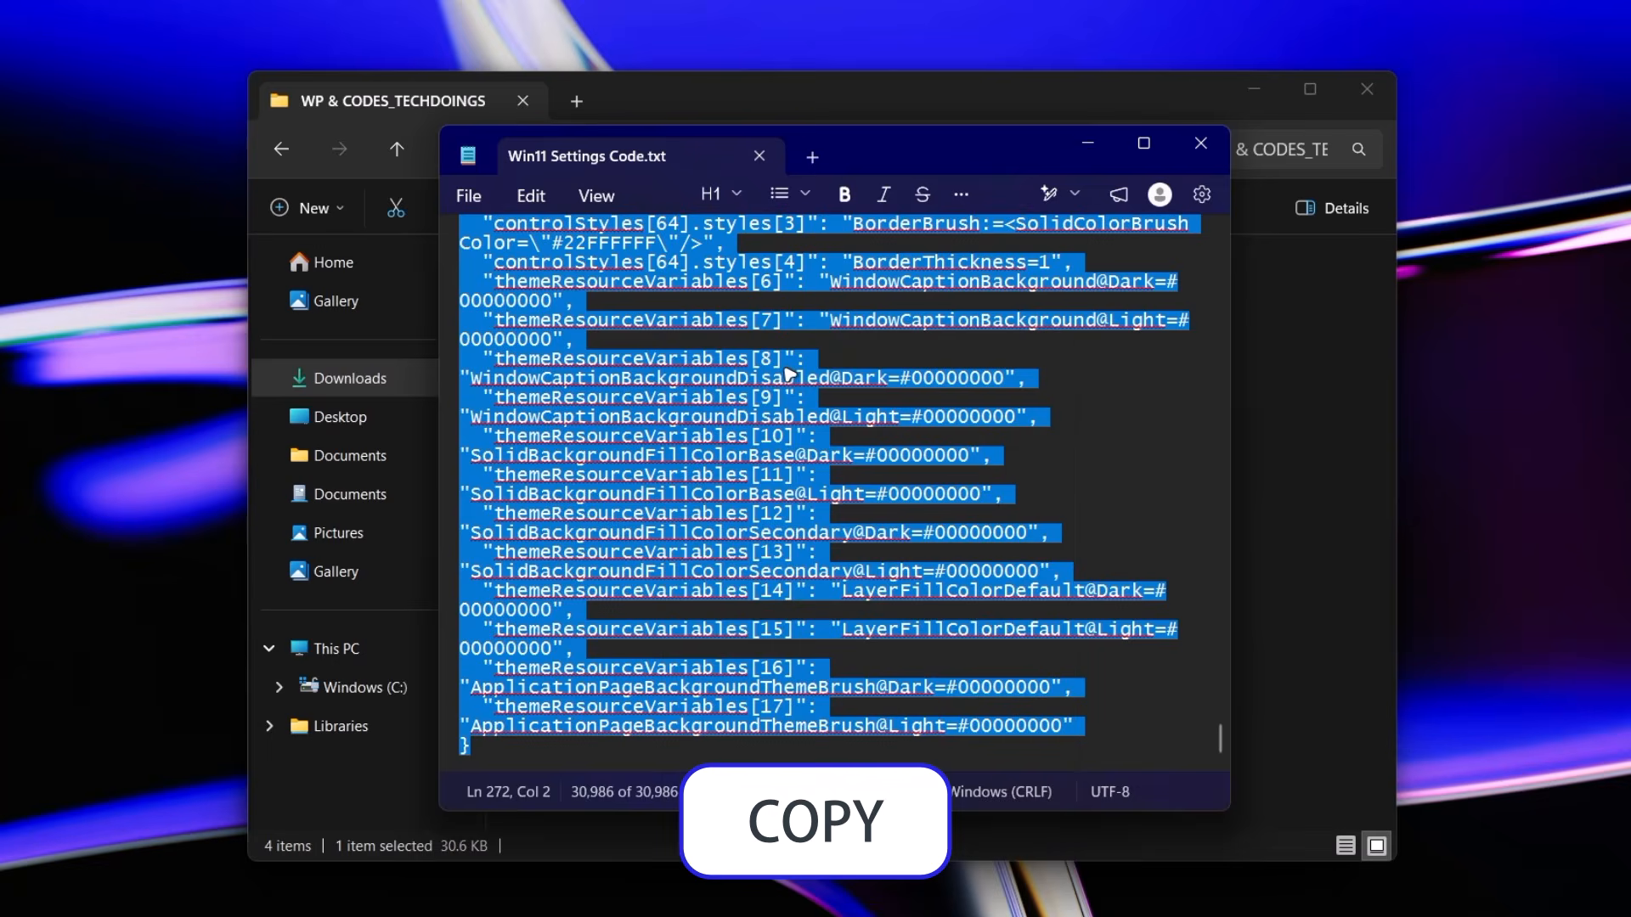
pyautogui.click(1088, 146)
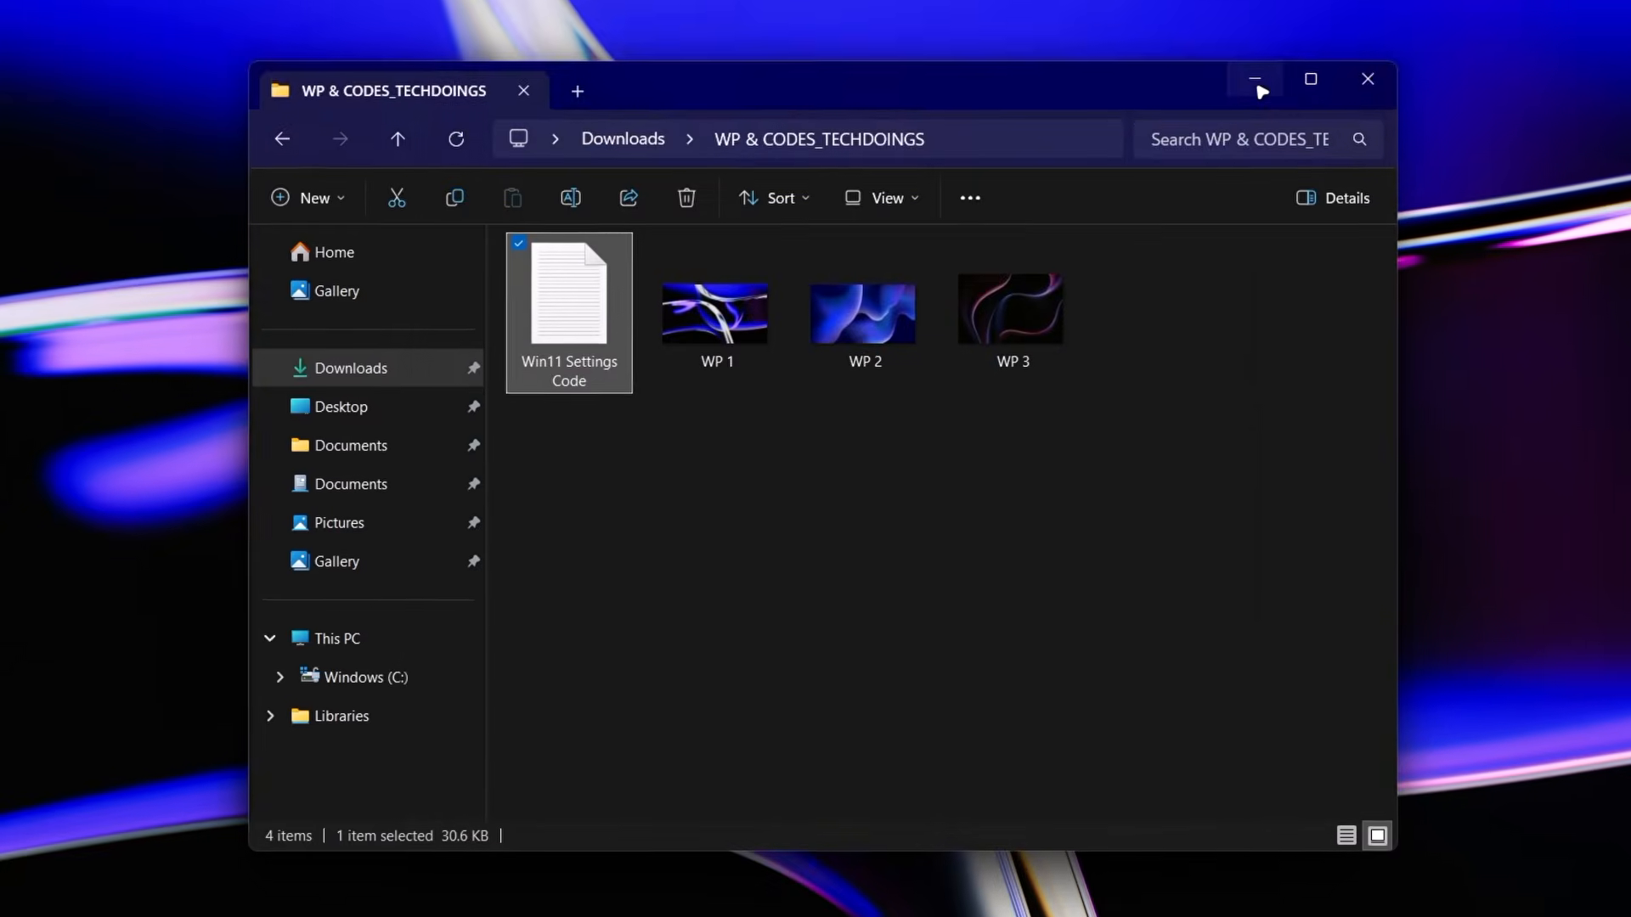
# Switch to Windhawk, replace the mod's advanced mod settings text with the copied Win11 Settings Code, and save it.
pyautogui.press('super+i')
pyautogui.click(1024, 888)
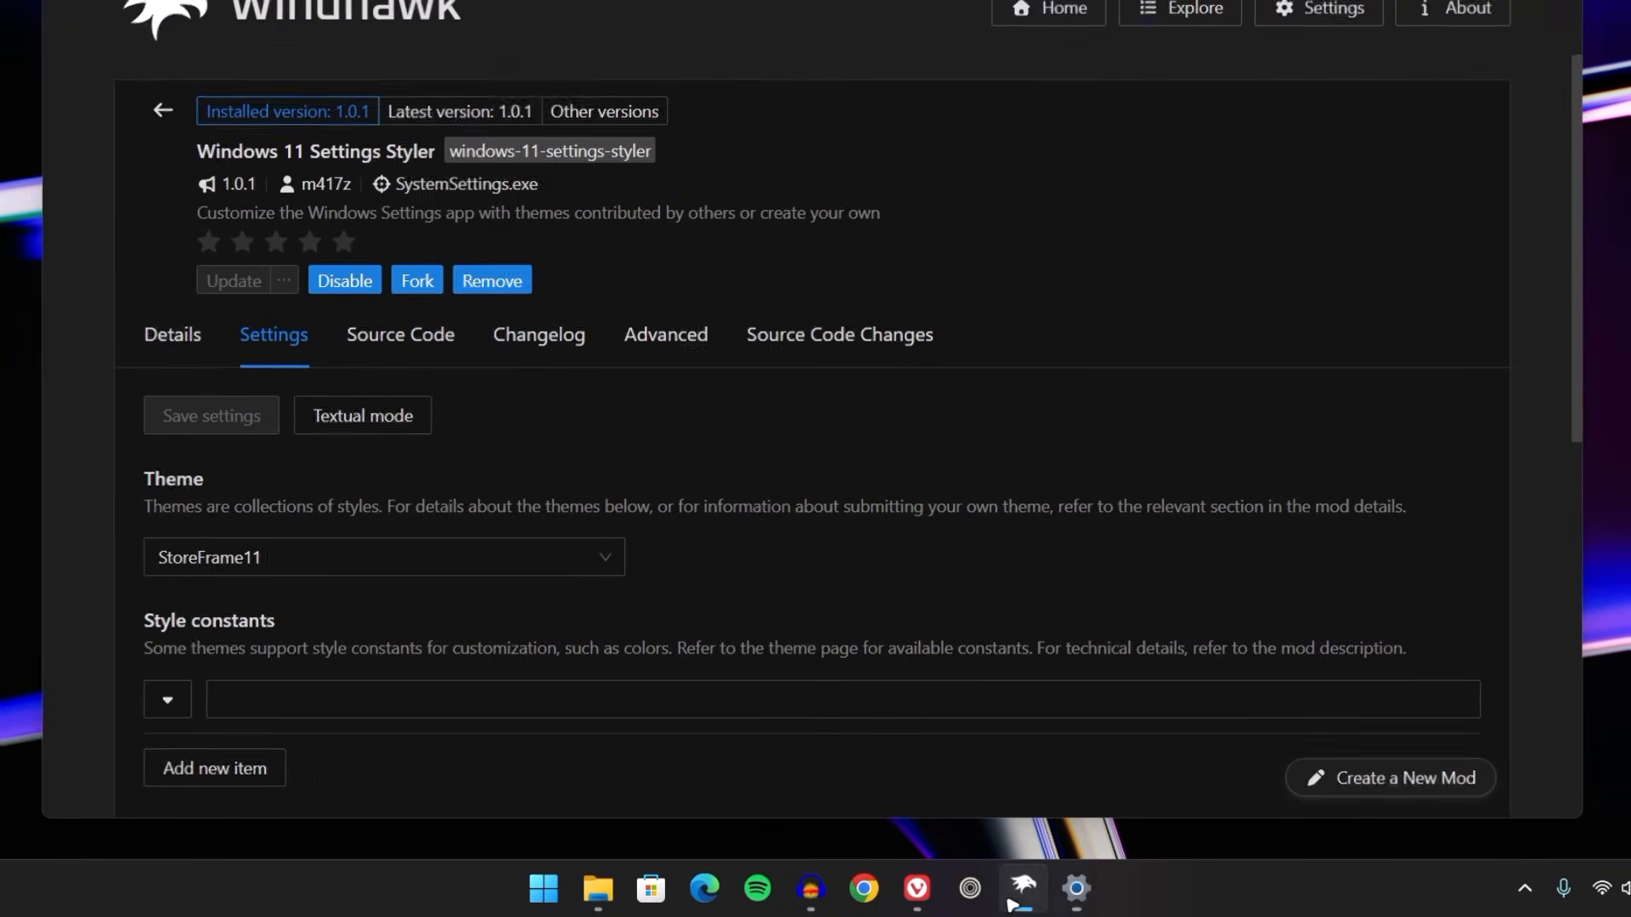
pyautogui.click(644, 342)
pyautogui.scroll(-3, 693, 484)
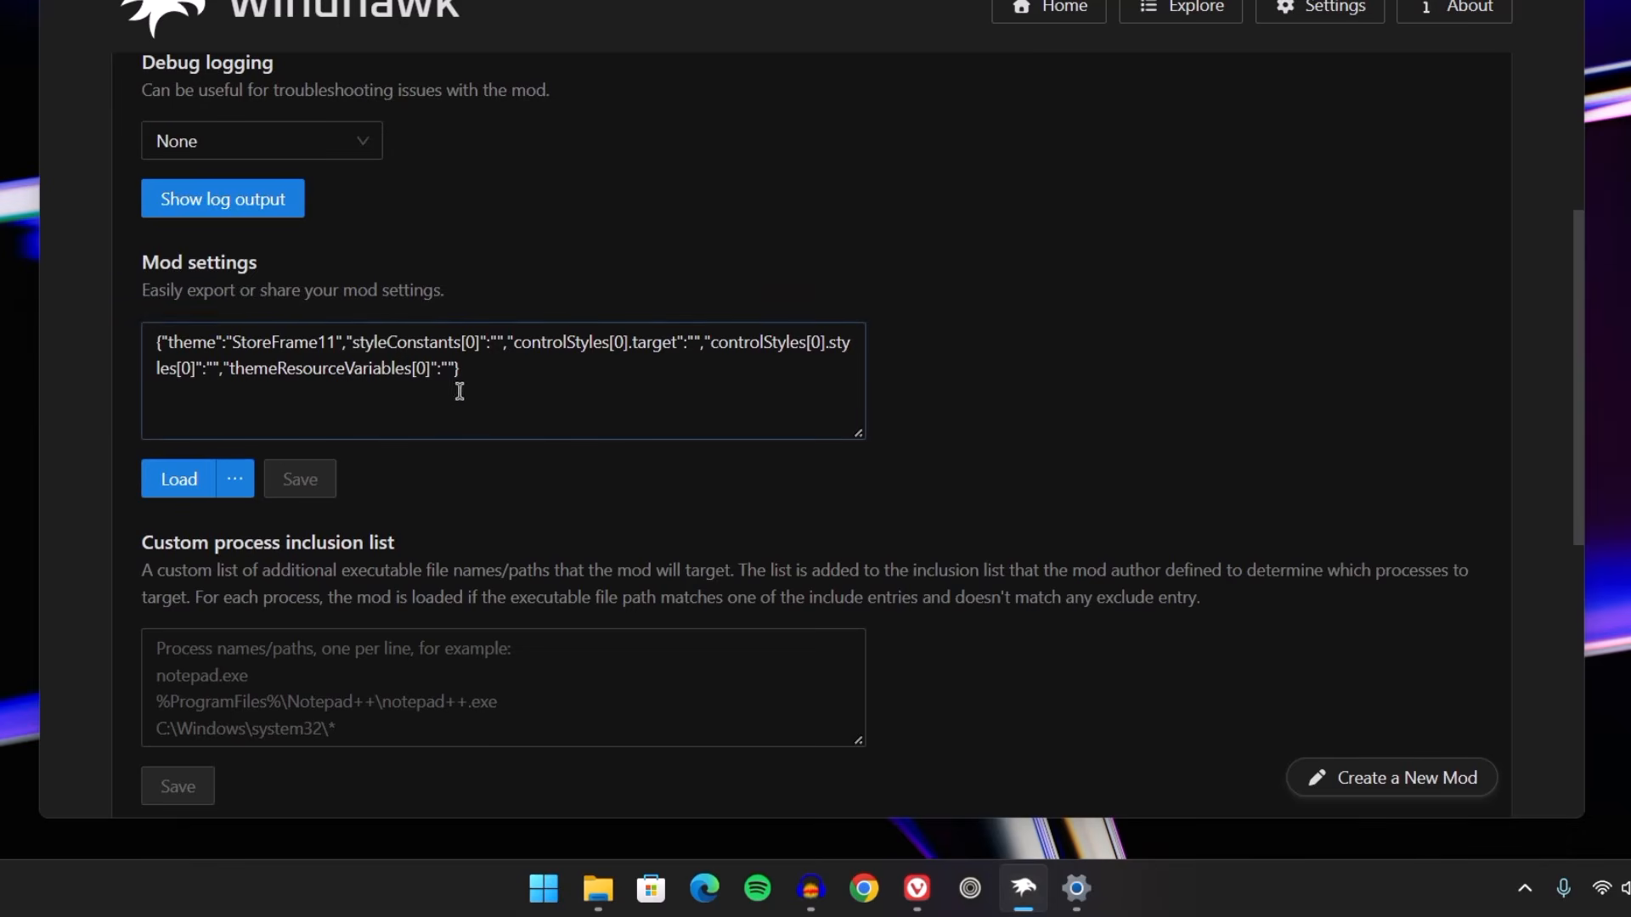
pyautogui.moveTo(460, 390); pyautogui.dragTo(136, 328)
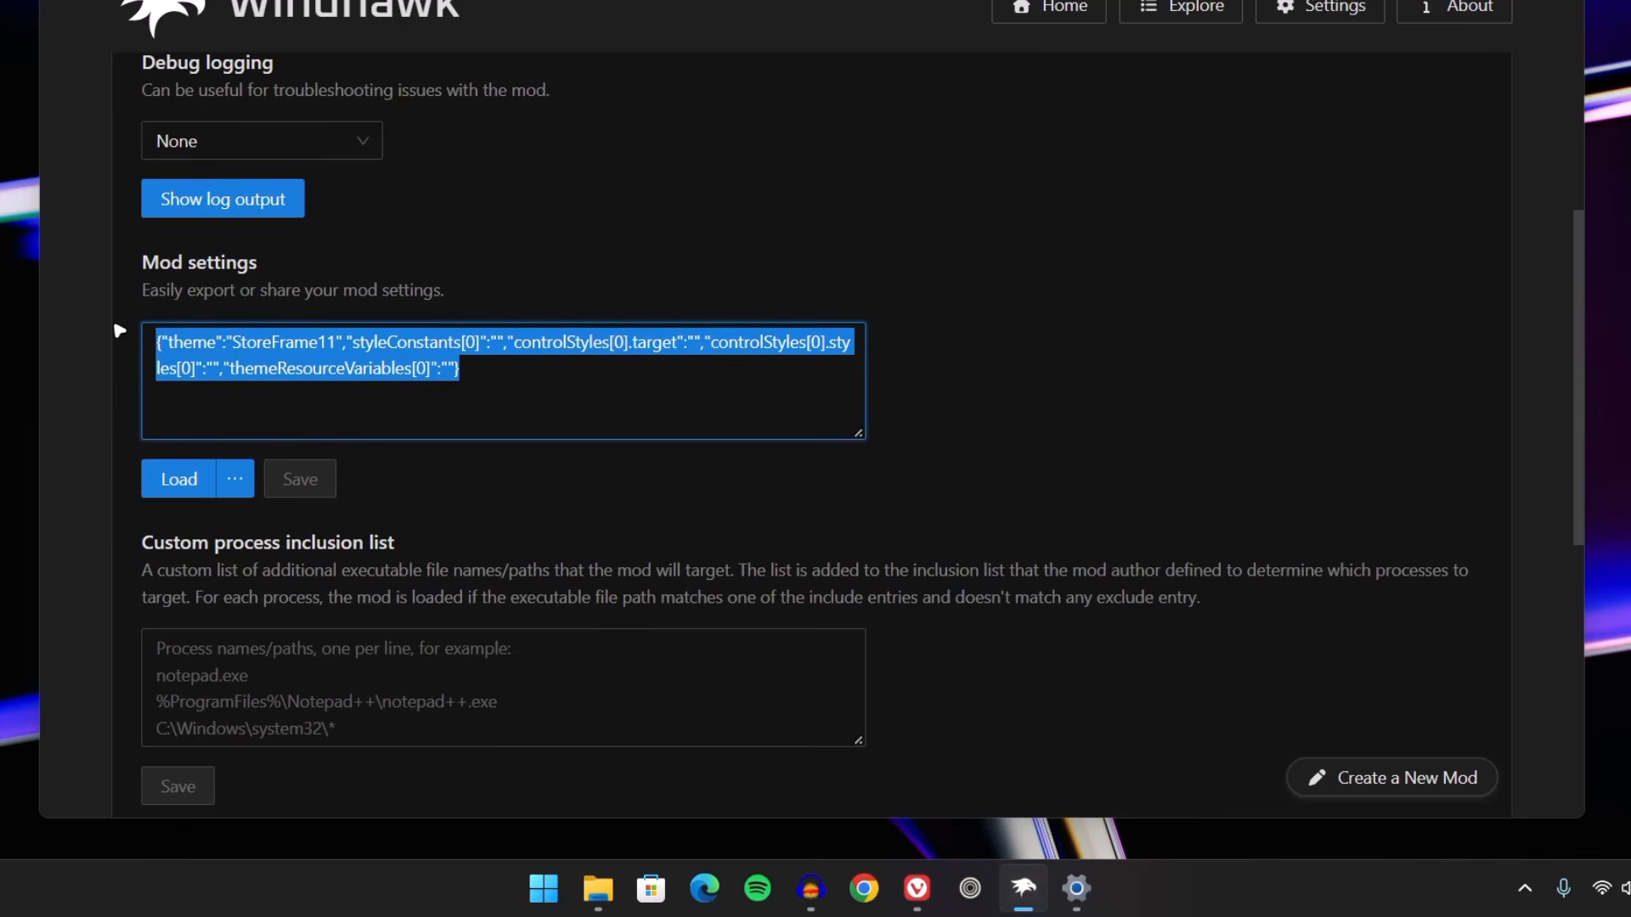
pyautogui.press('BackSpace')
pyautogui.rightClick(249, 366)
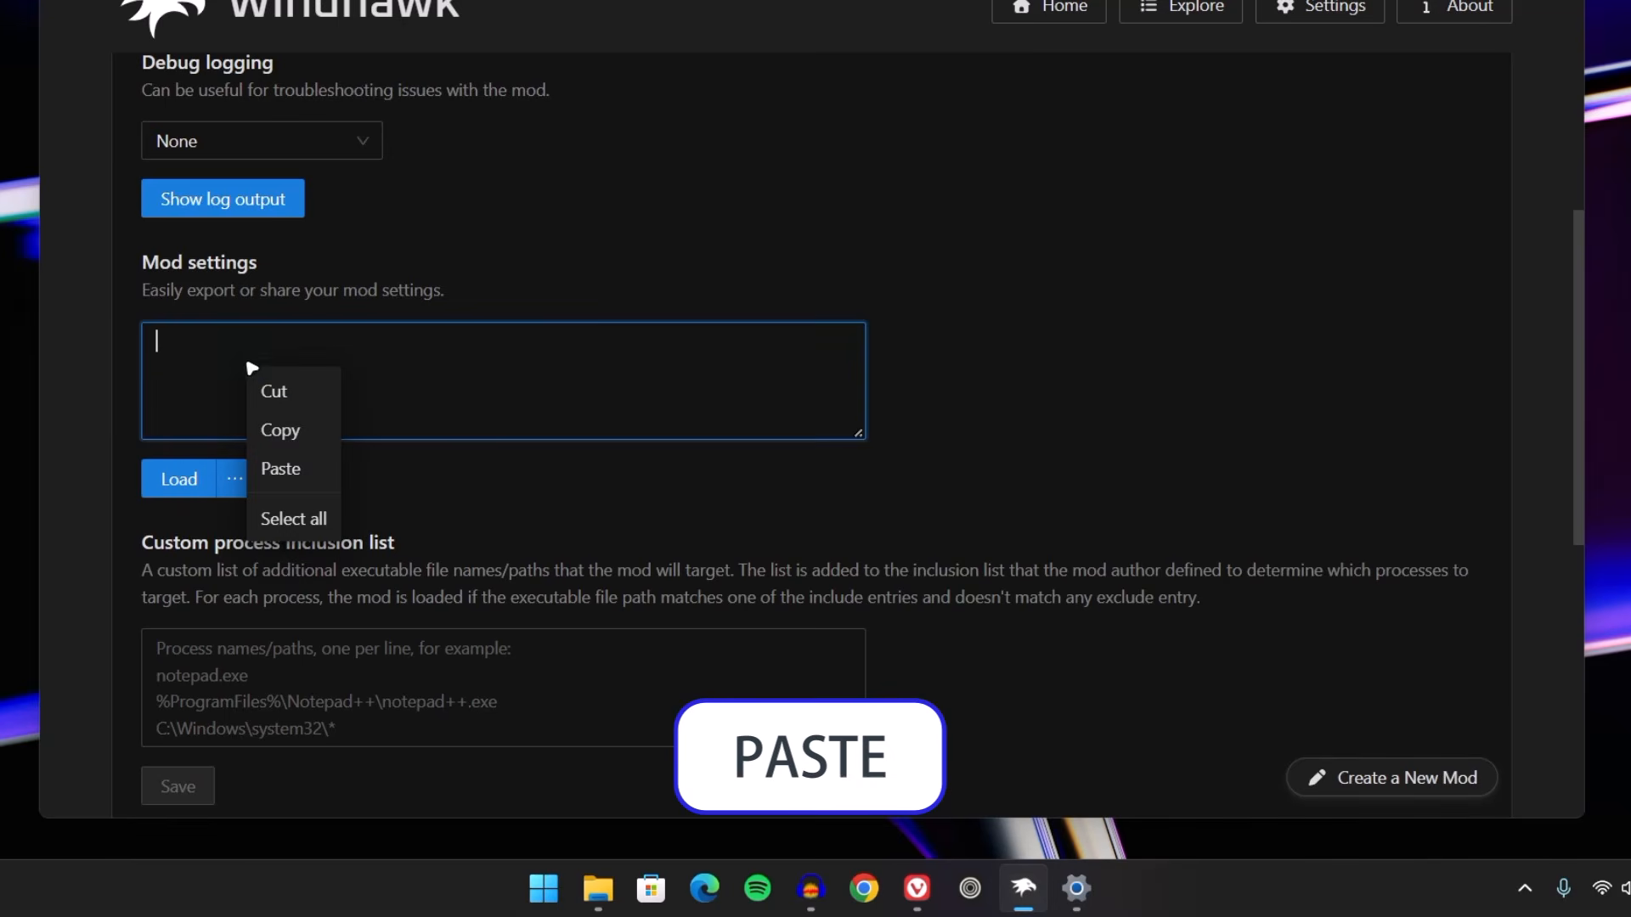
pyautogui.click(285, 463)
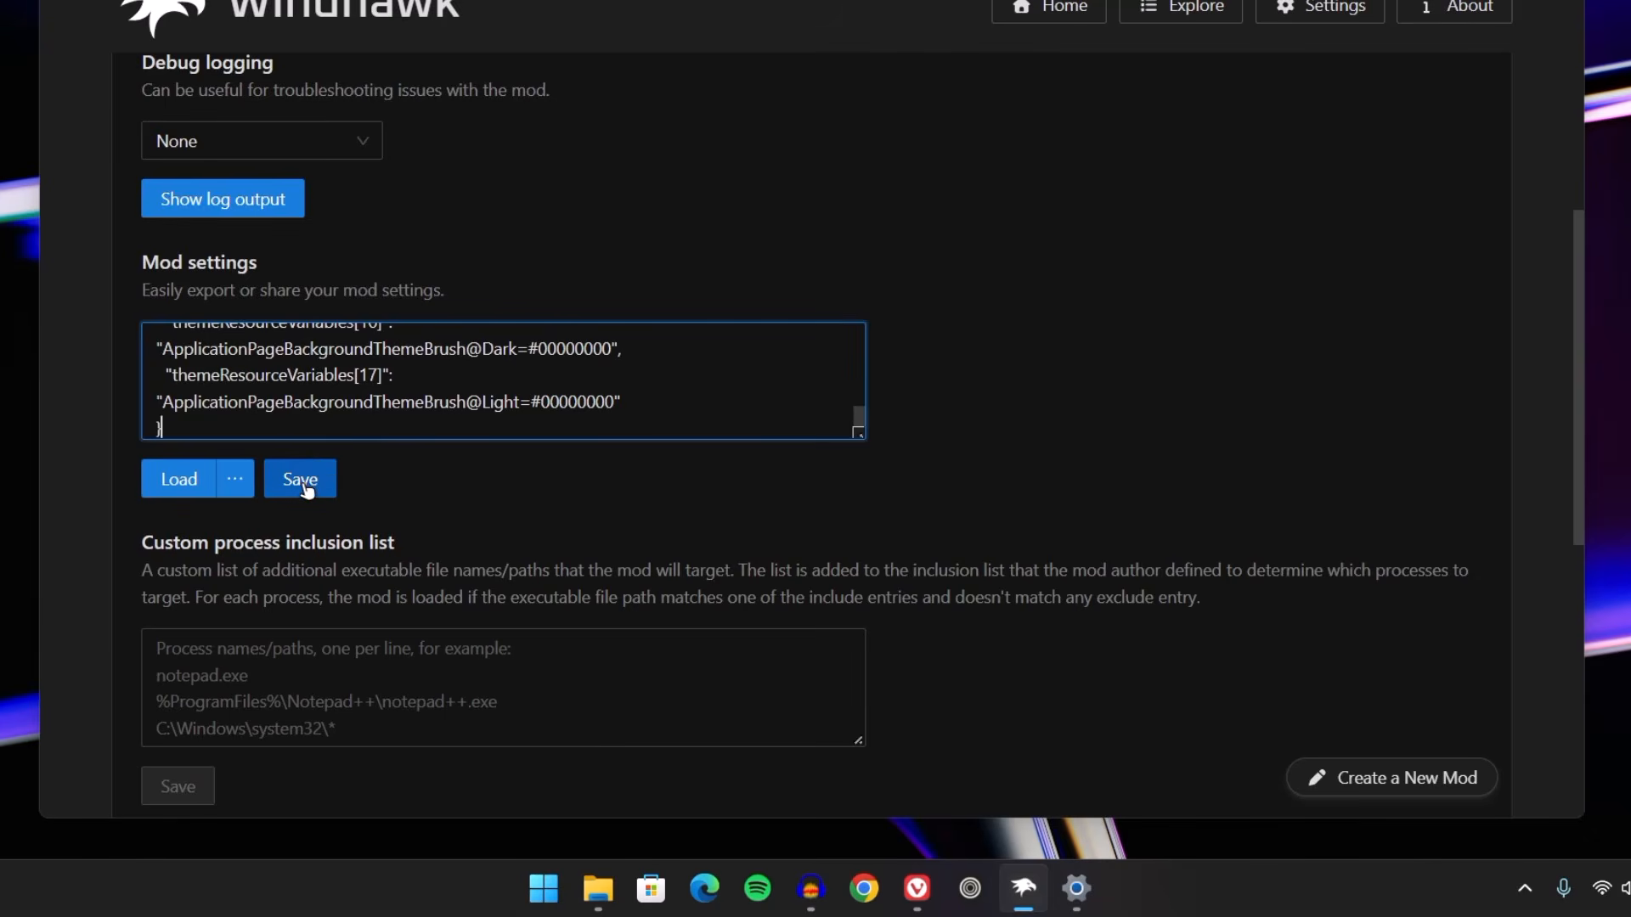
pyautogui.click(302, 481)
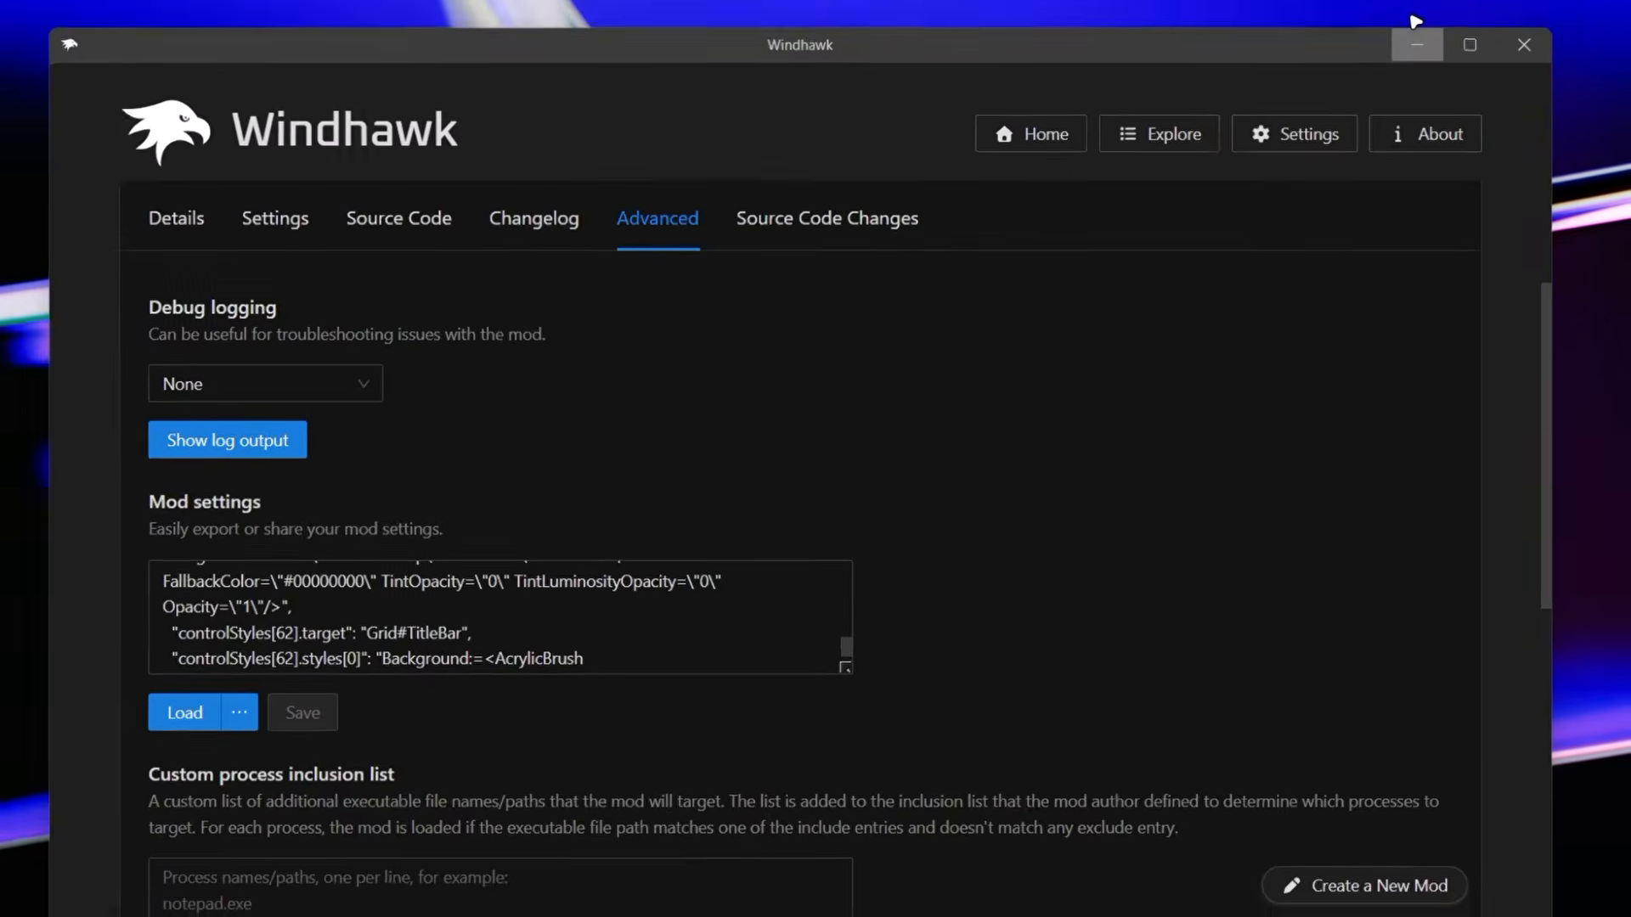
# Minimize Windhawk and look over the Settings Home page with the custom code applied.
pyautogui.click(1415, 34)
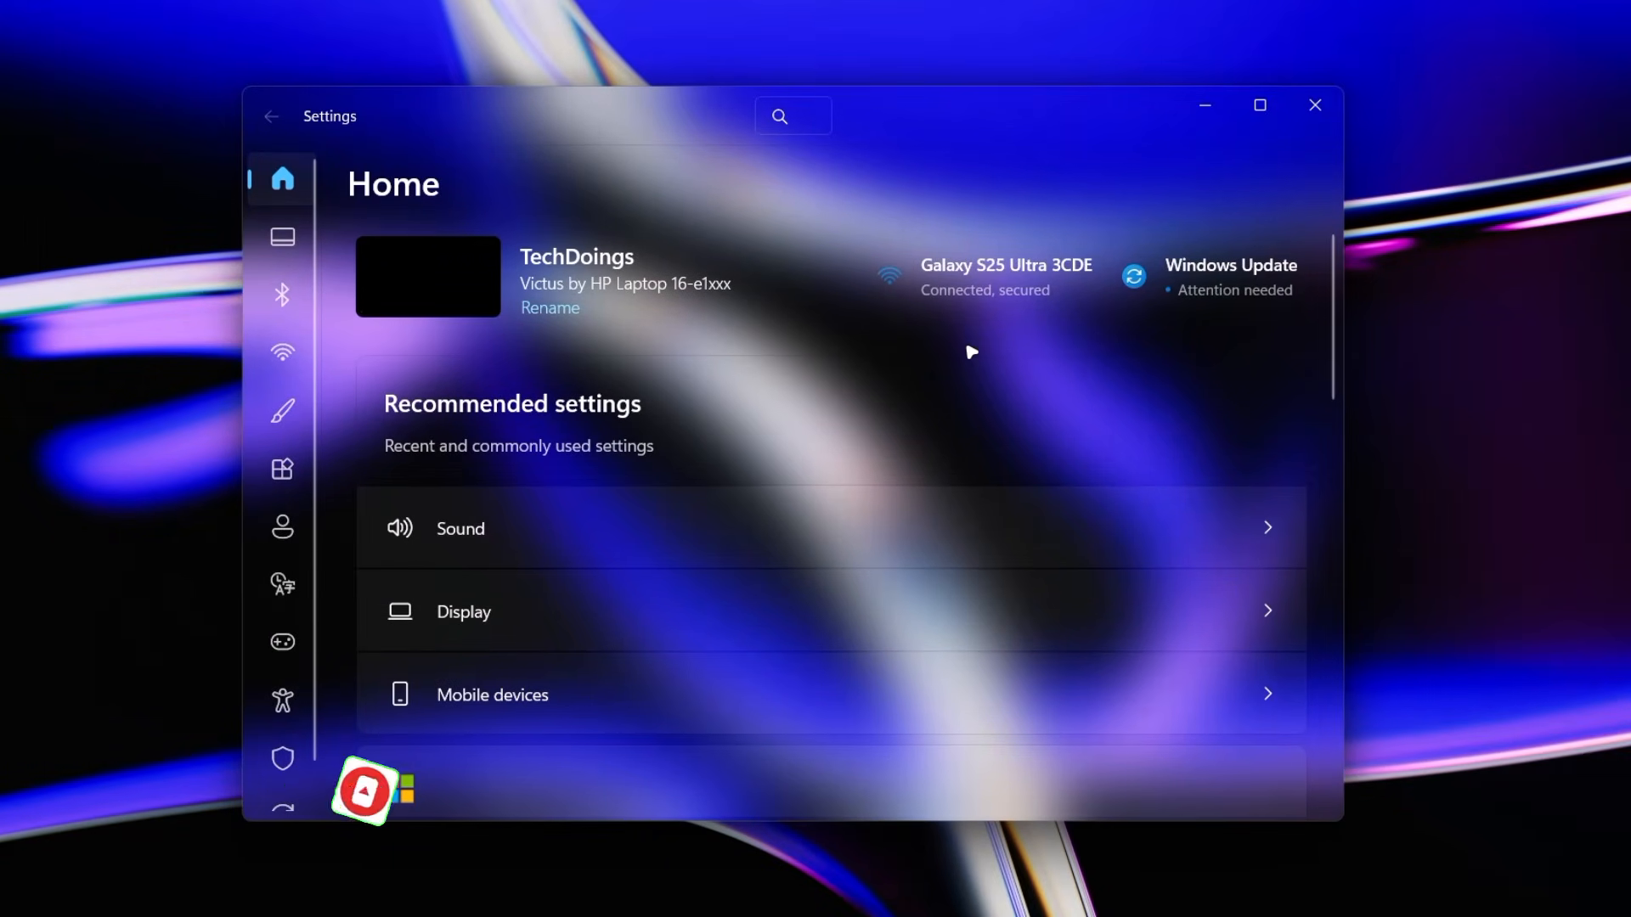
pyautogui.scroll(-4, 985, 450)
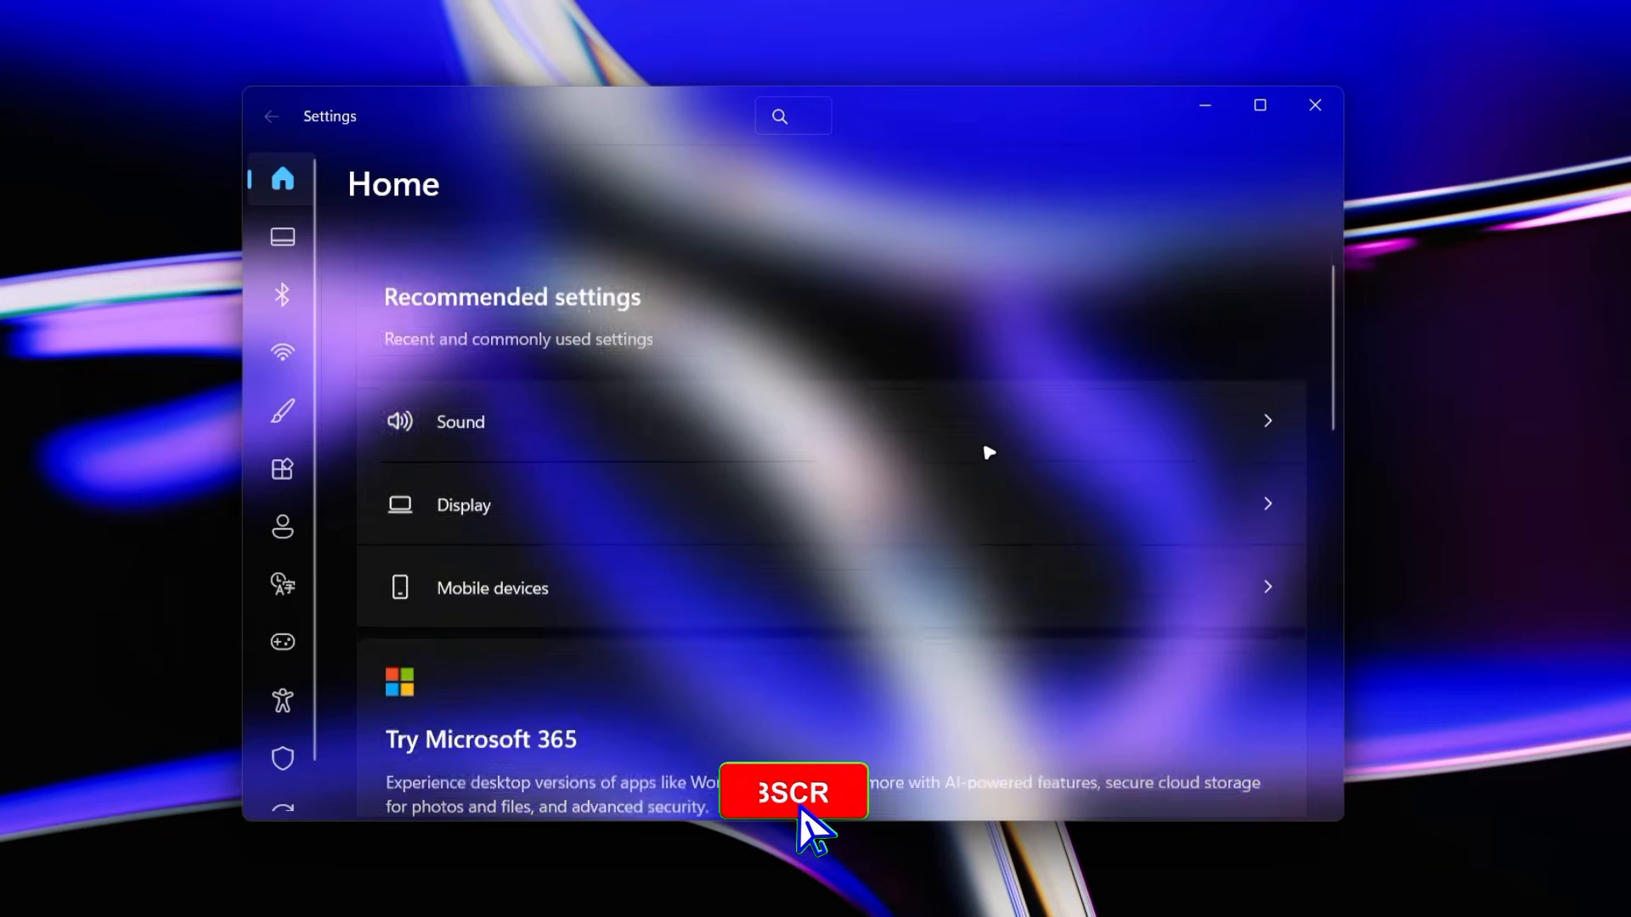
pyautogui.scroll(4, 989, 452)
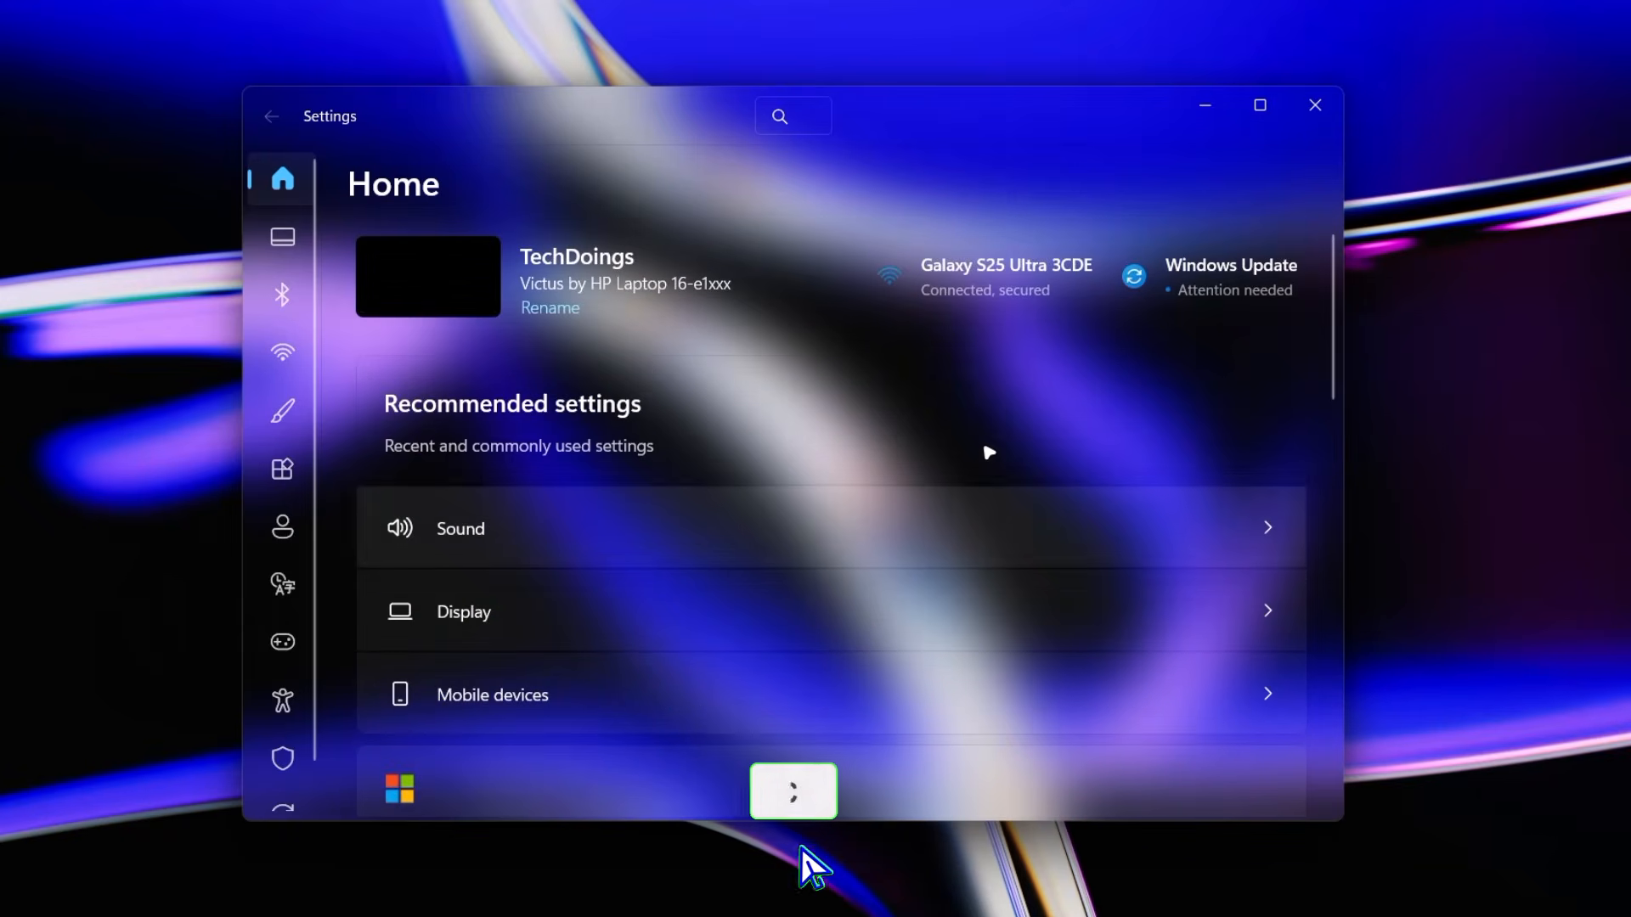
pyautogui.scroll(-4, 990, 451)
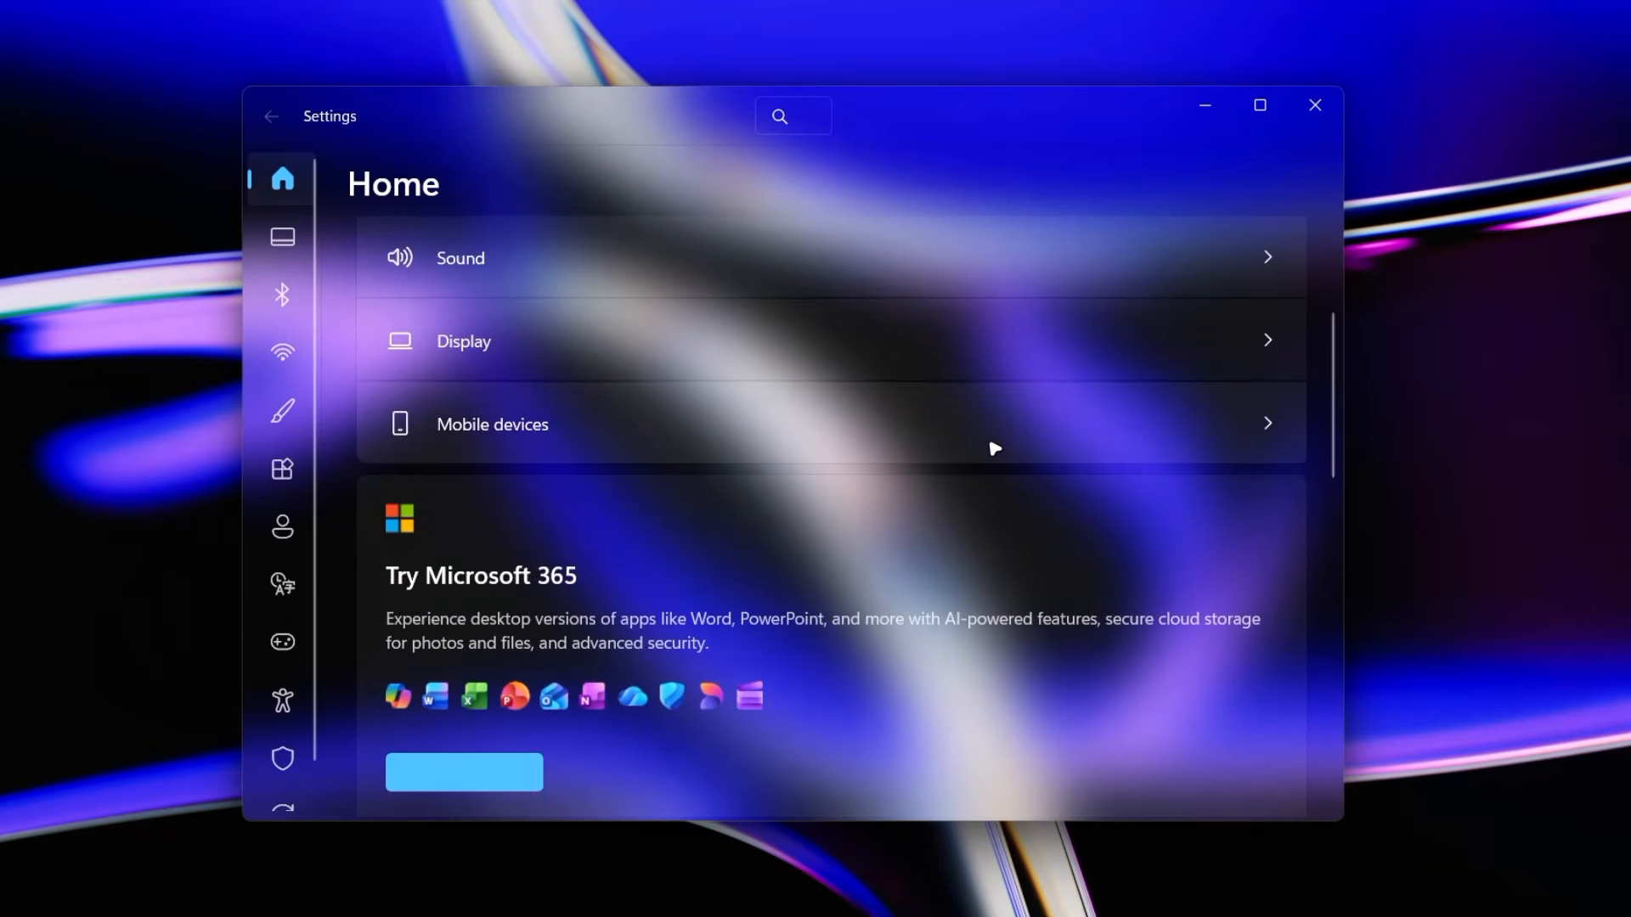
pyautogui.scroll(-2, 992, 449)
pyautogui.scroll(6, 991, 451)
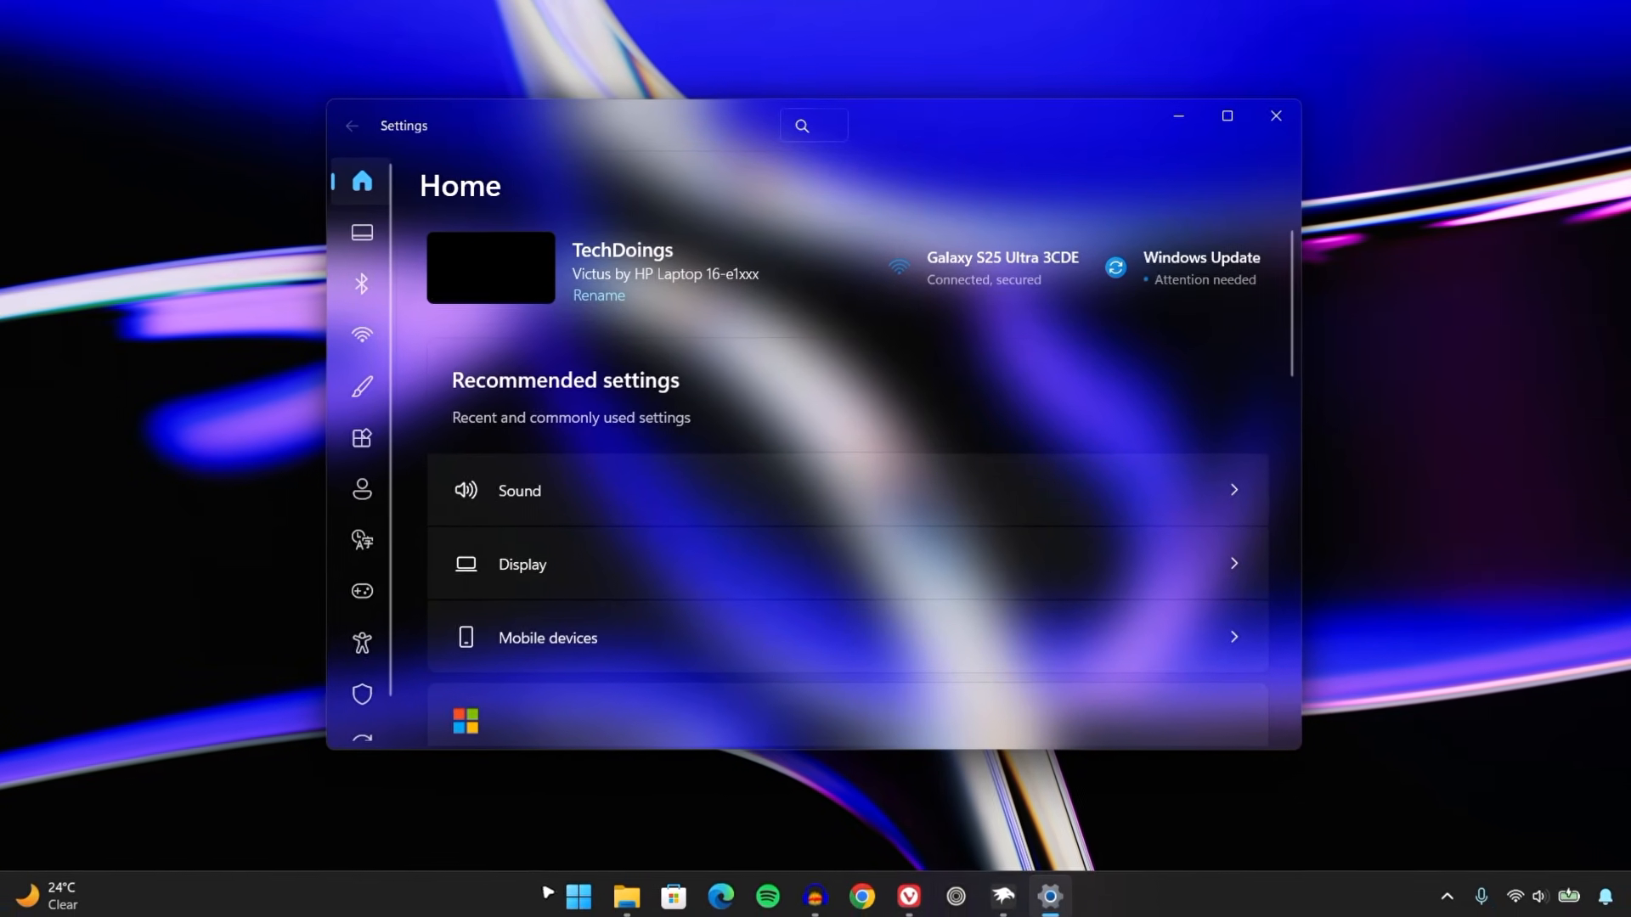
# Disable and re-enable the Windows 11 Settings Styler mod among Windhawk's installed mods, and go back to the Settings window.
pyautogui.click(1000, 902)
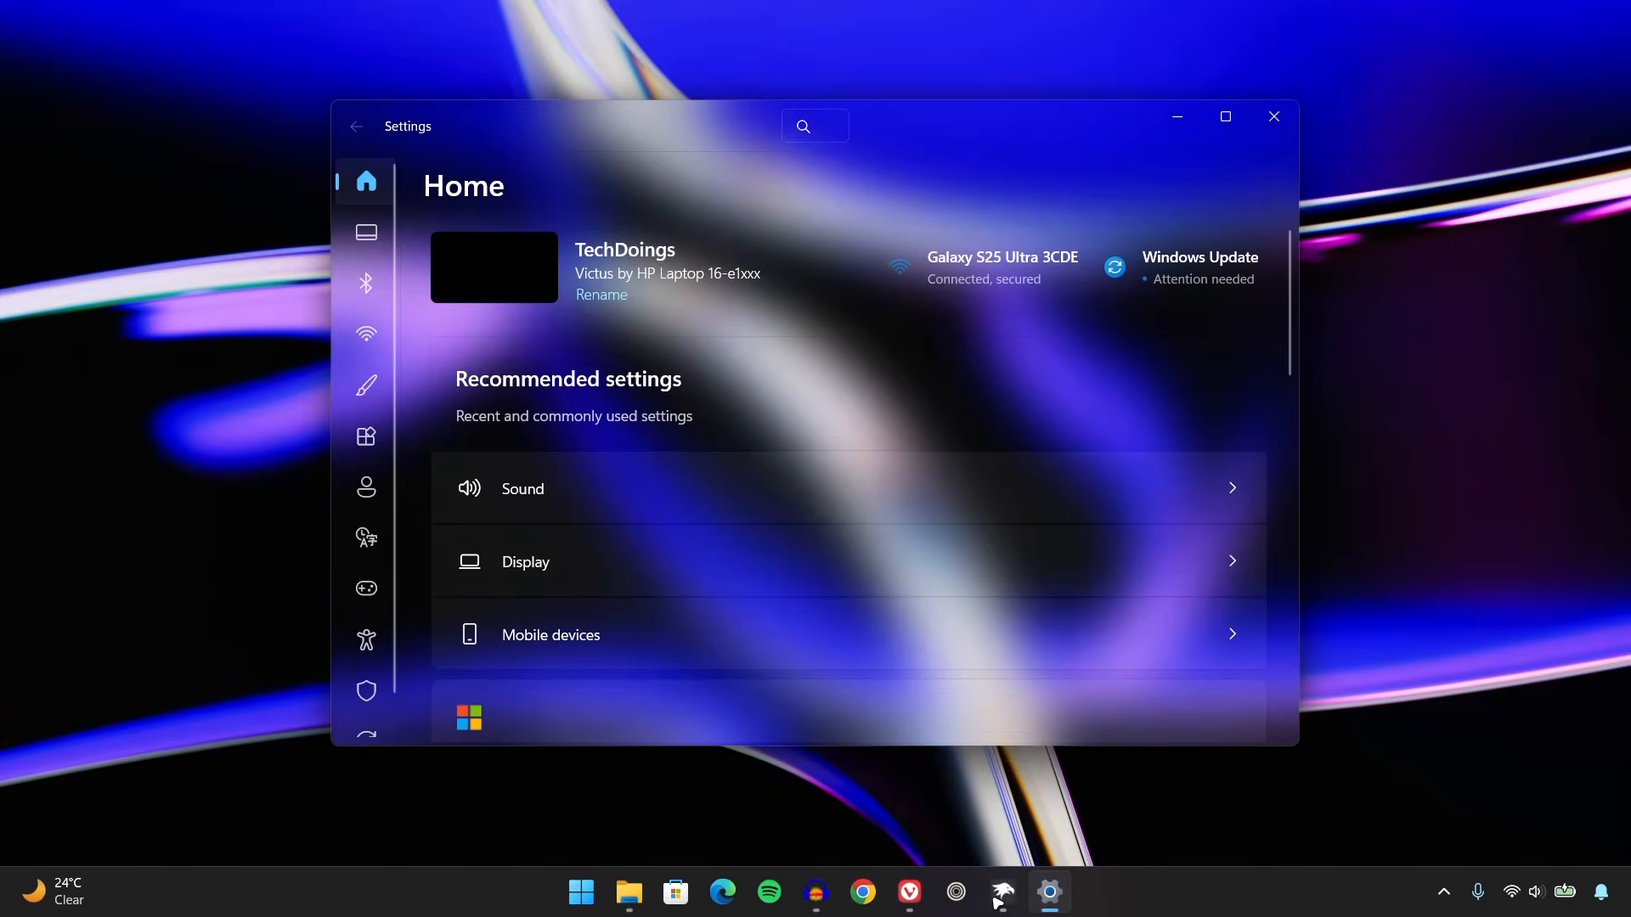
pyautogui.scroll(2, 990, 584)
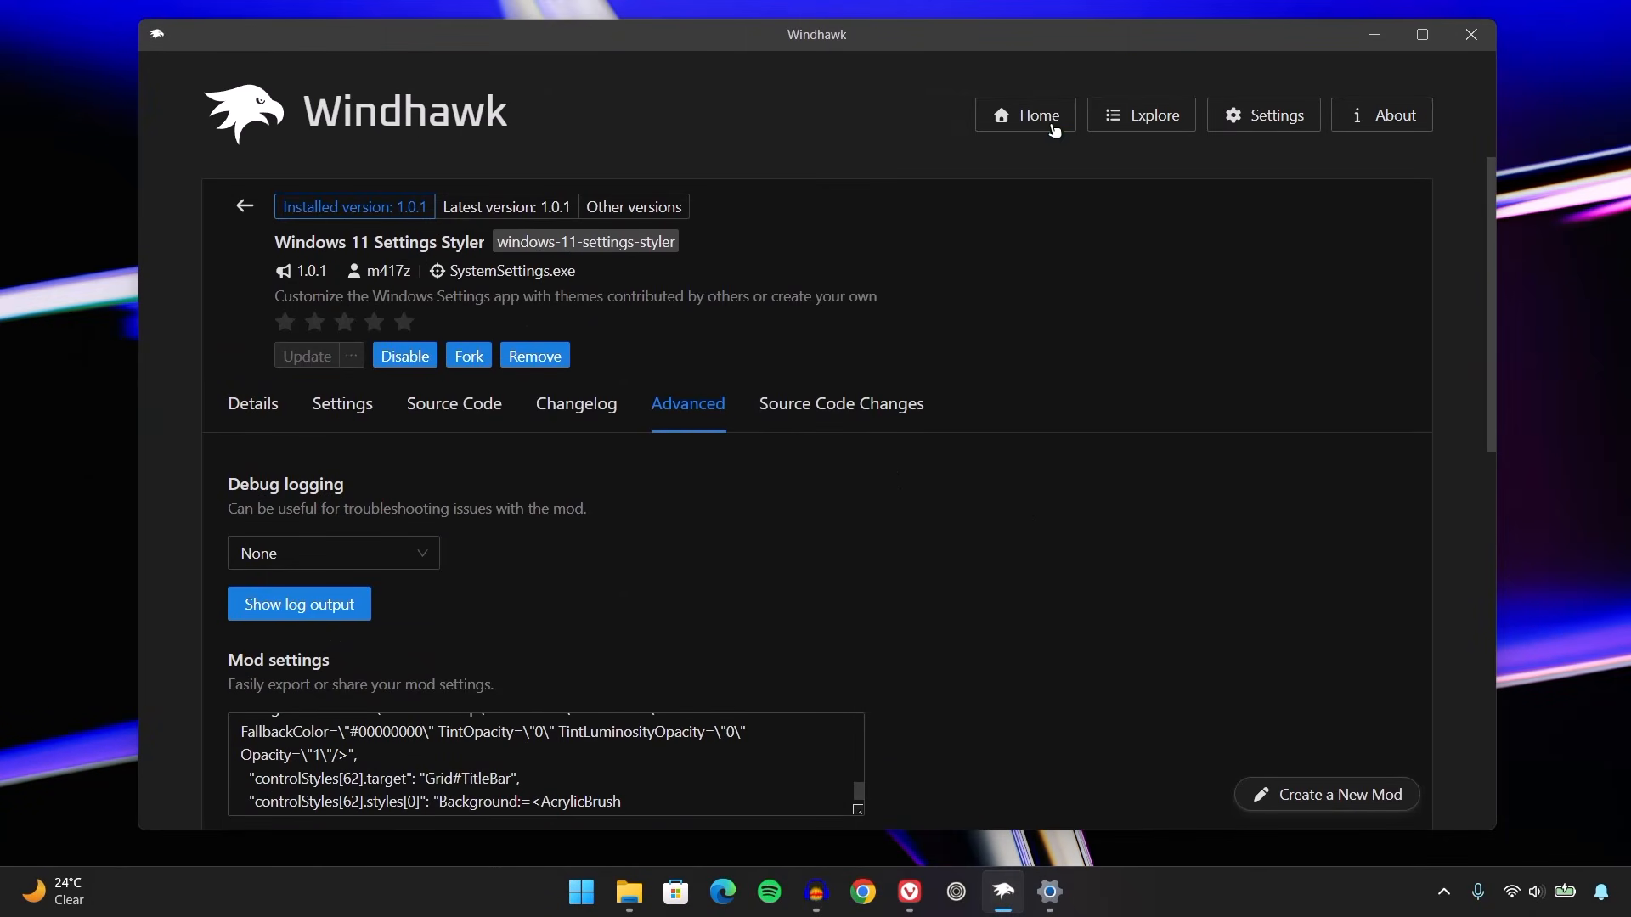
pyautogui.click(1046, 114)
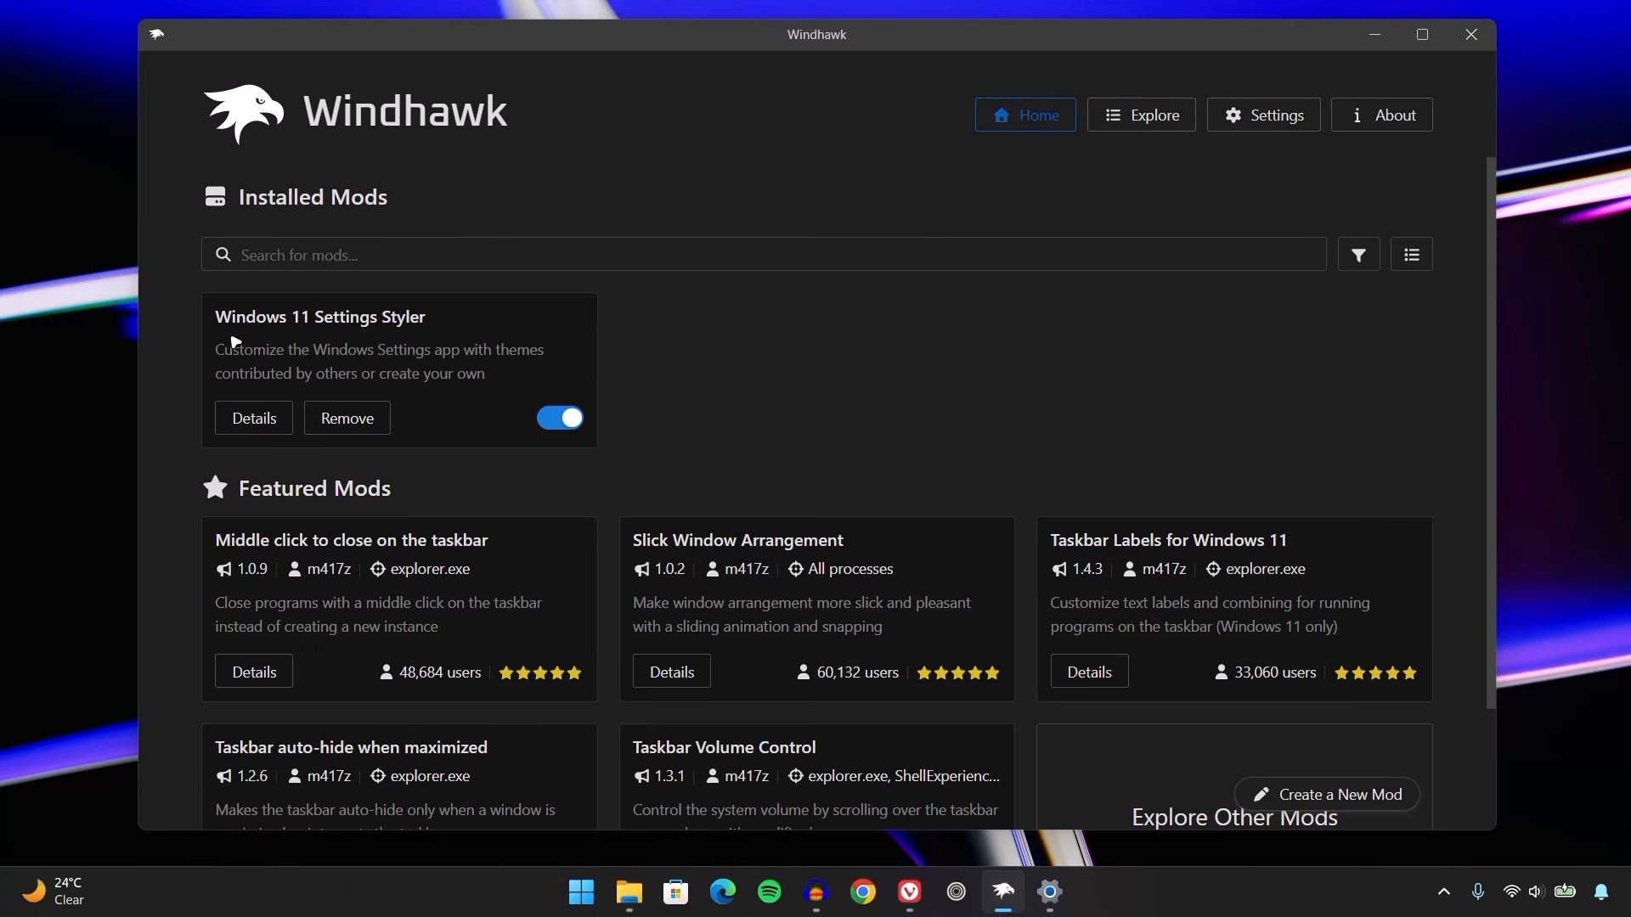
pyautogui.click(547, 423)
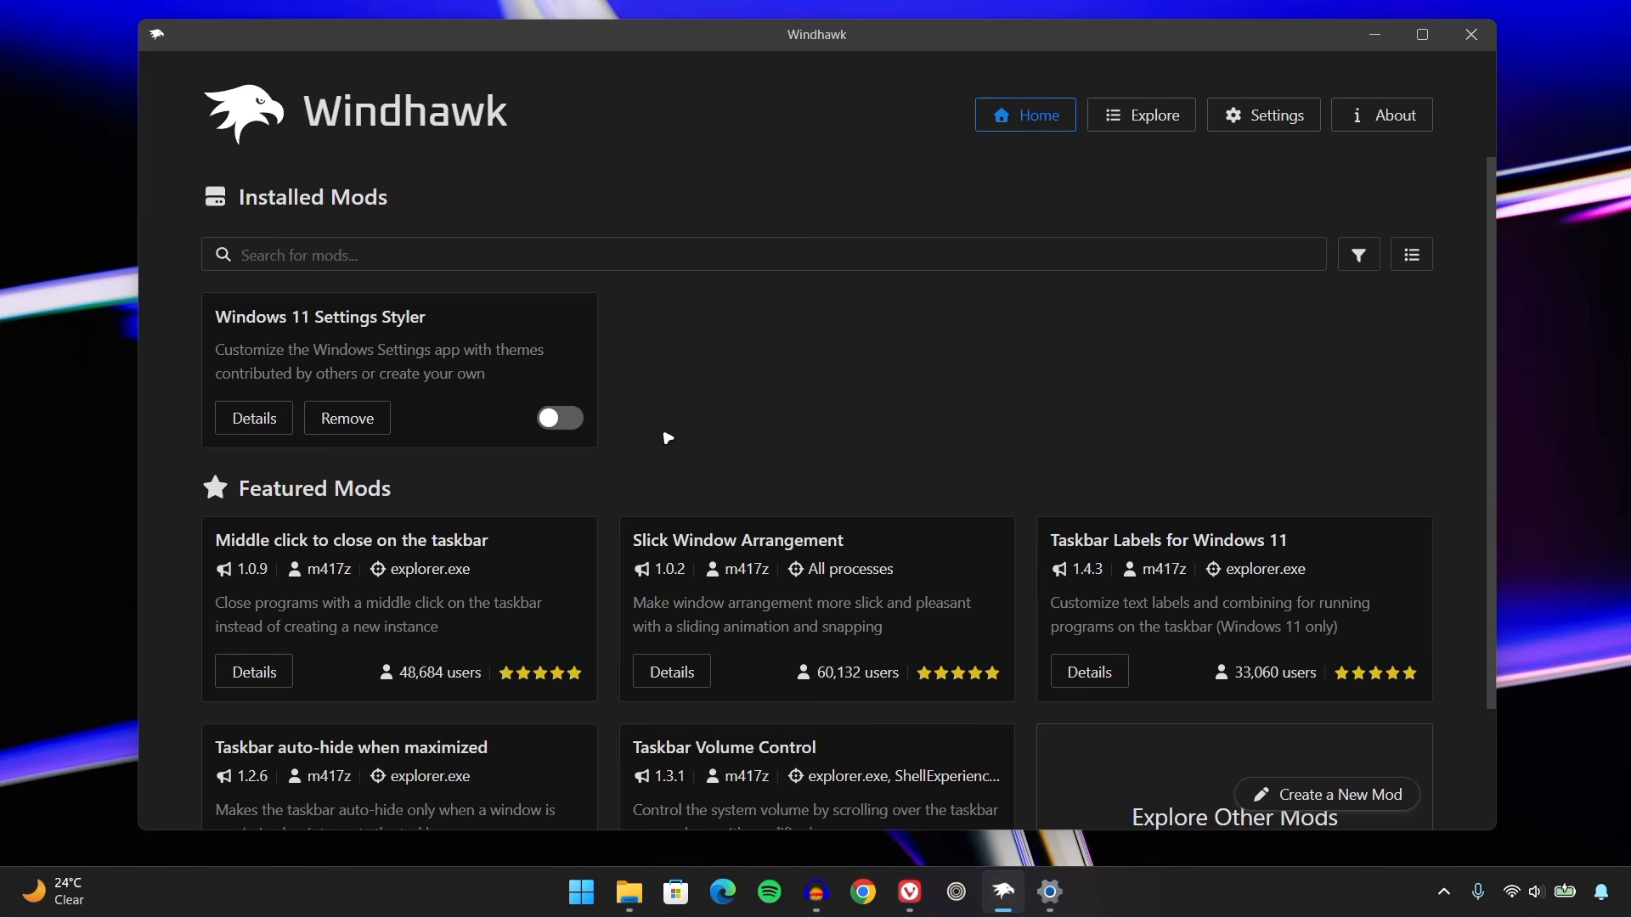
pyautogui.click(562, 420)
pyautogui.click(1374, 34)
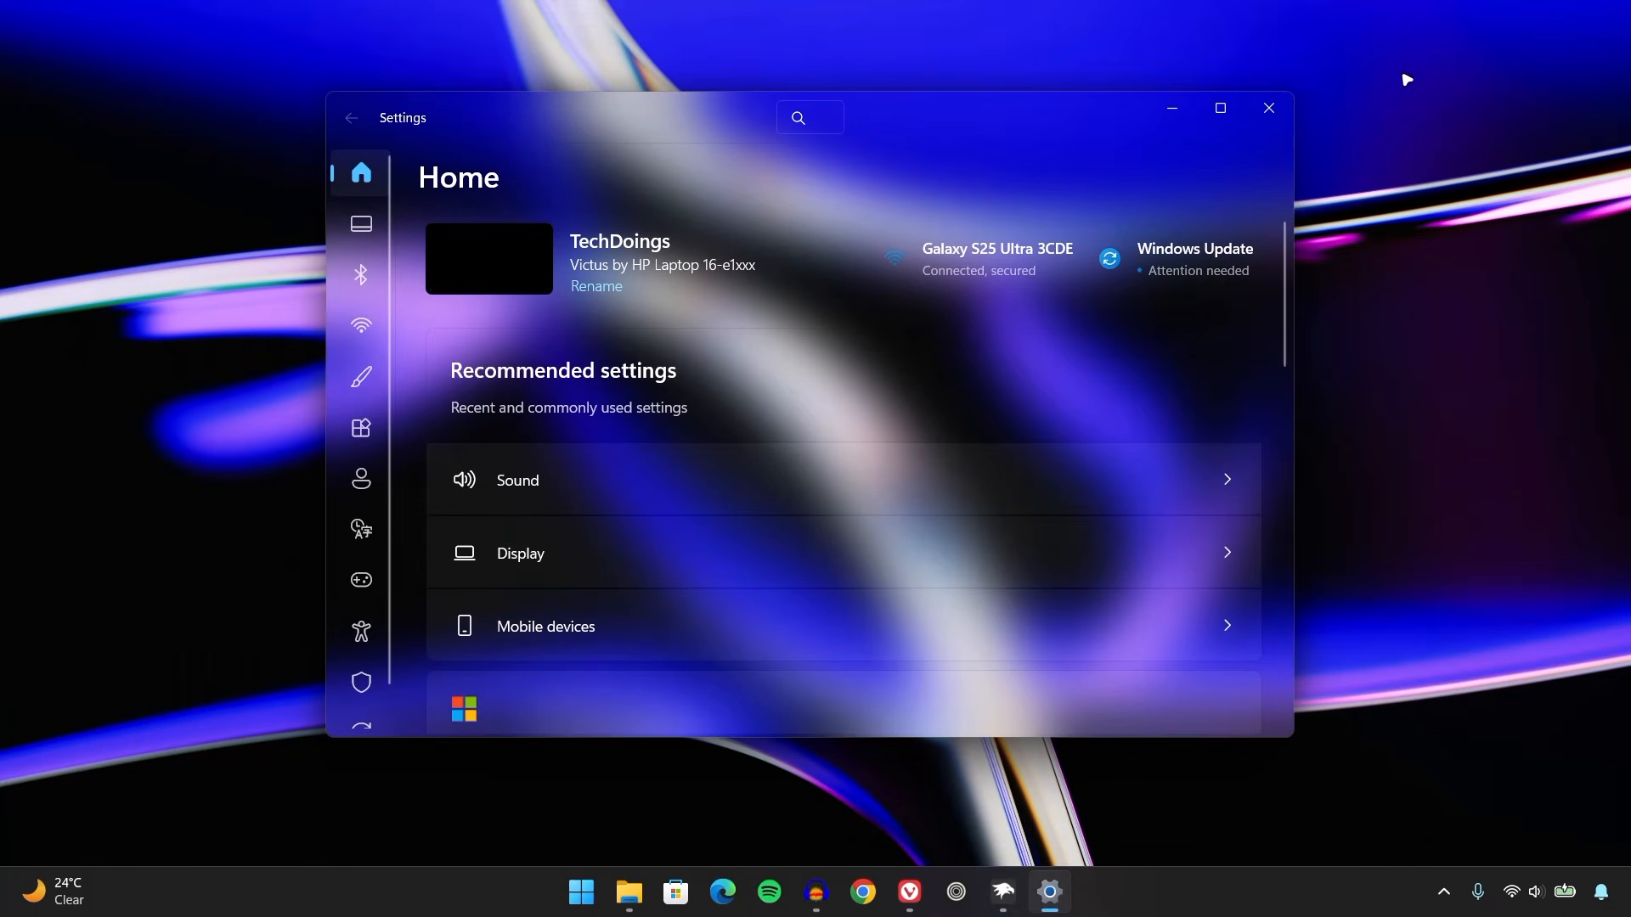